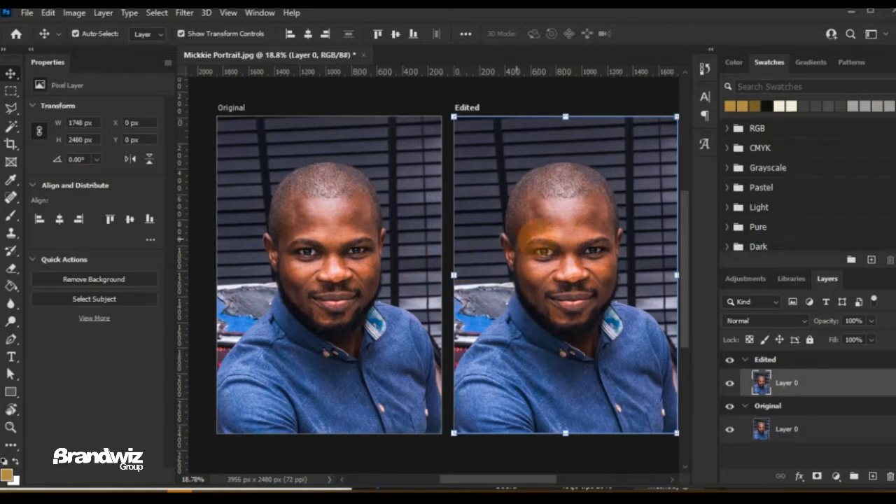
Step: Convert the portrait layer of the Edited artboard to a smart object
scroll(444, 224, right, 3)
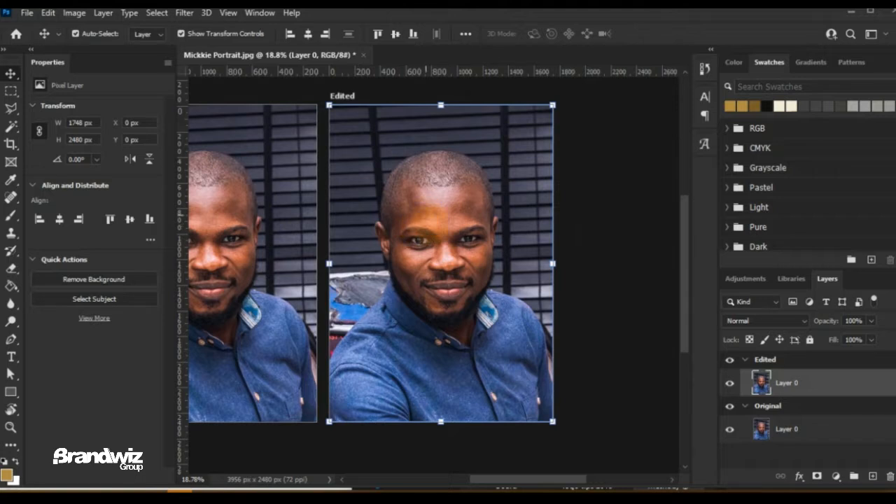
drag(425, 221, 444, 244)
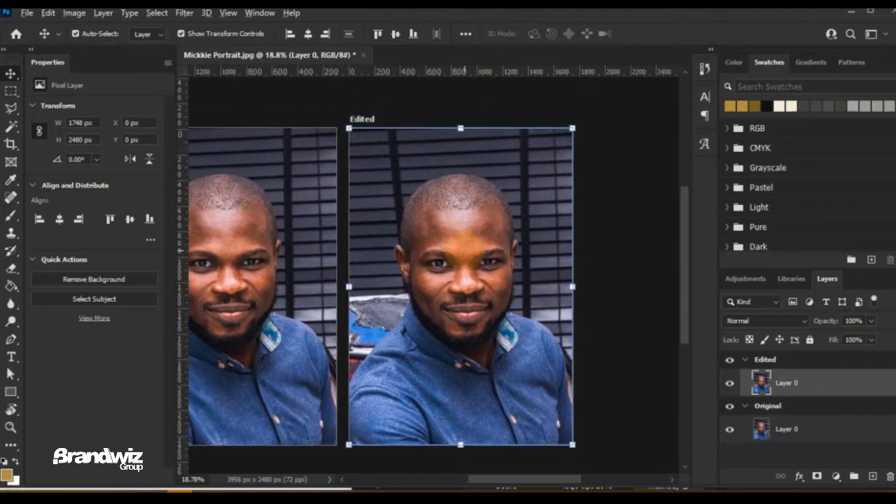
scroll(458, 253, up, 1)
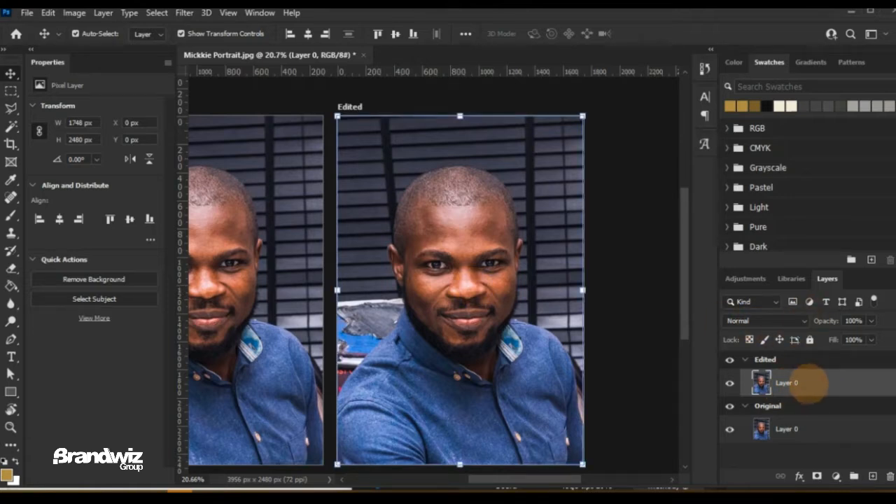
right_click(816, 385)
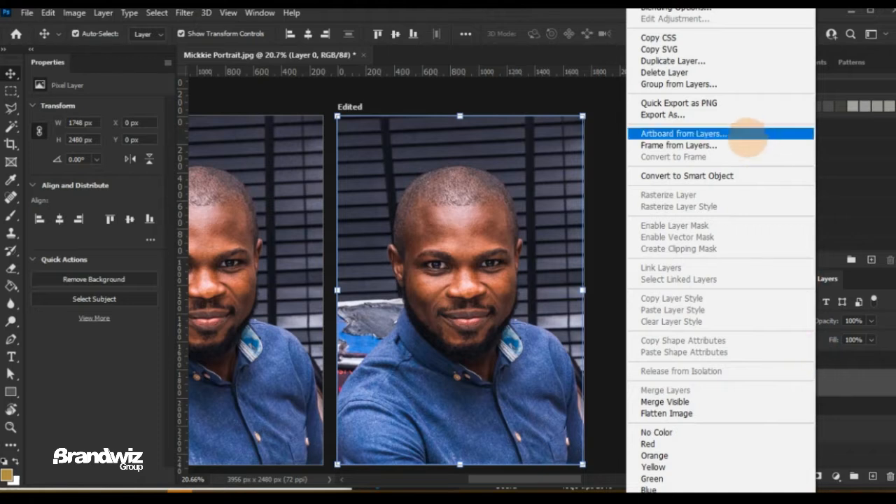
click(721, 176)
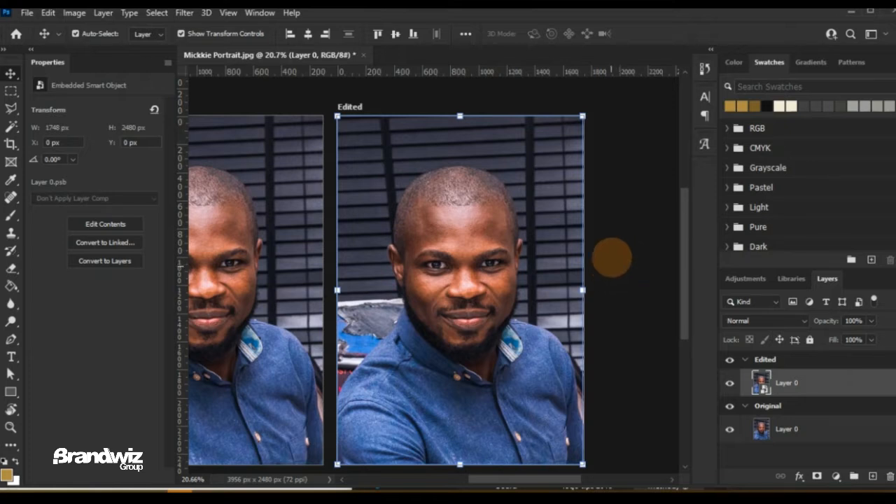
Step: Brighten the Edited portrait with a Curves adjustment, raising the RGB midpoint to input 112, output 141
scroll(494, 308, down, 1)
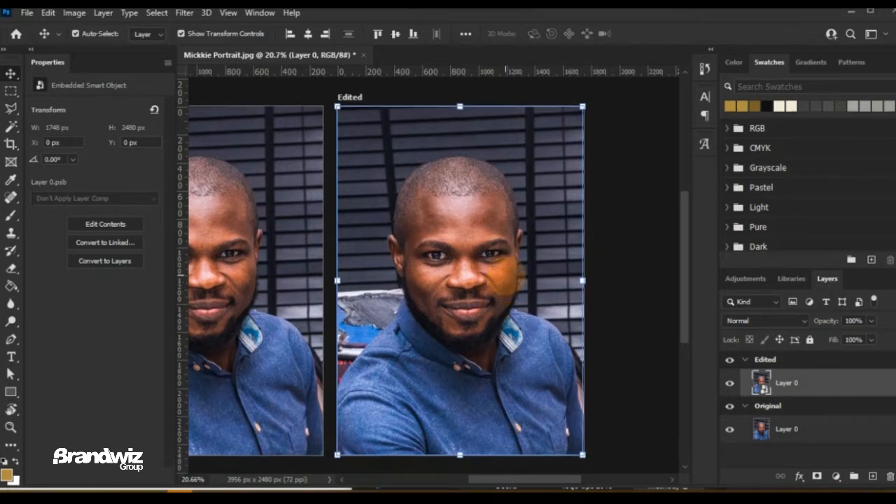
key(ctrl)
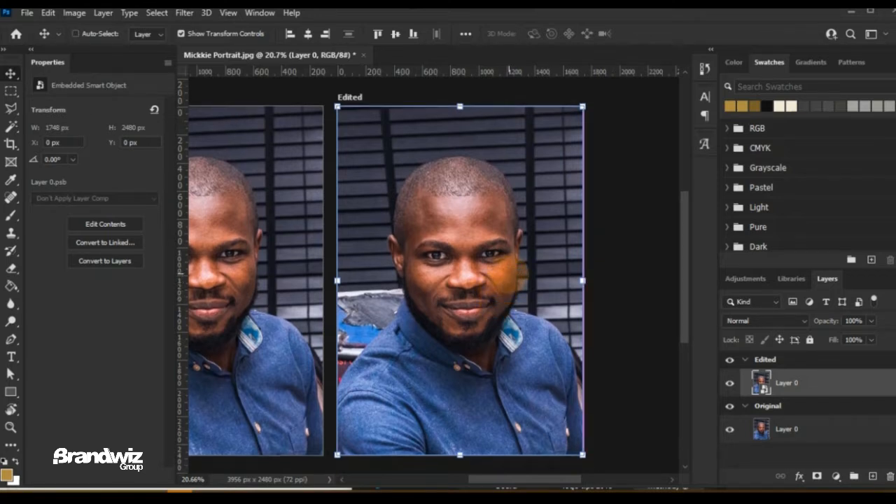
key(ctrl+m)
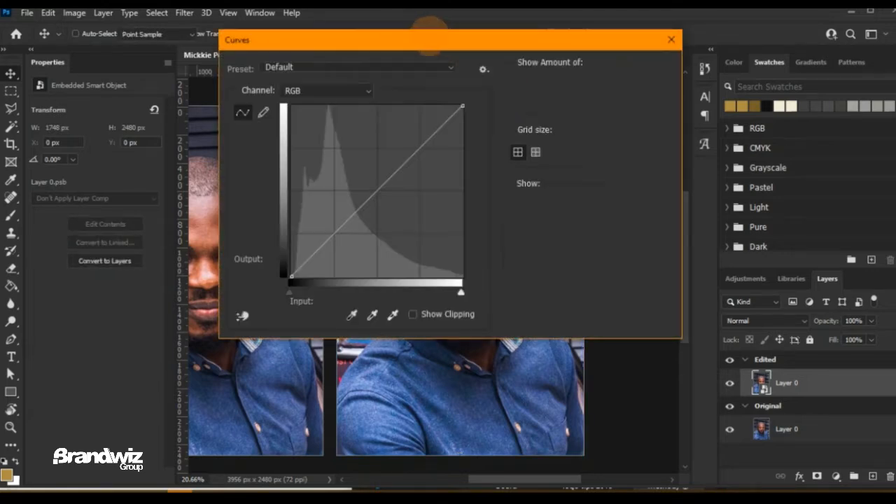
drag(410, 48, 705, 74)
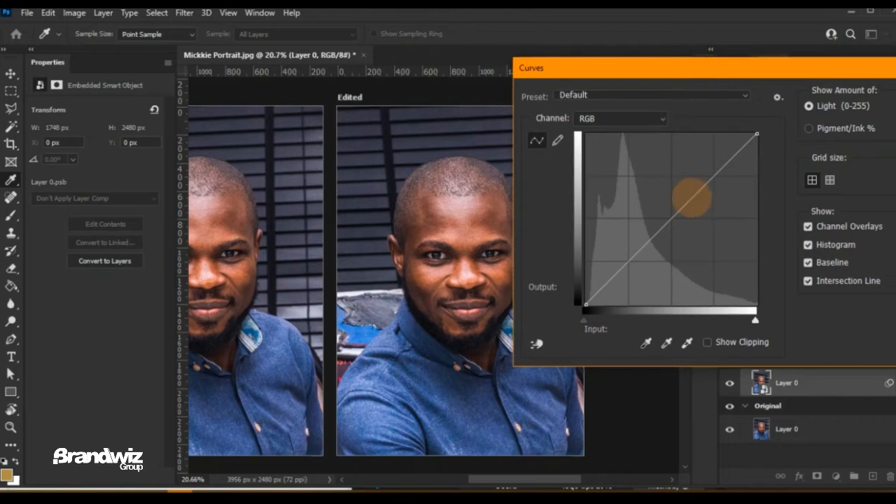
drag(645, 68, 676, 86)
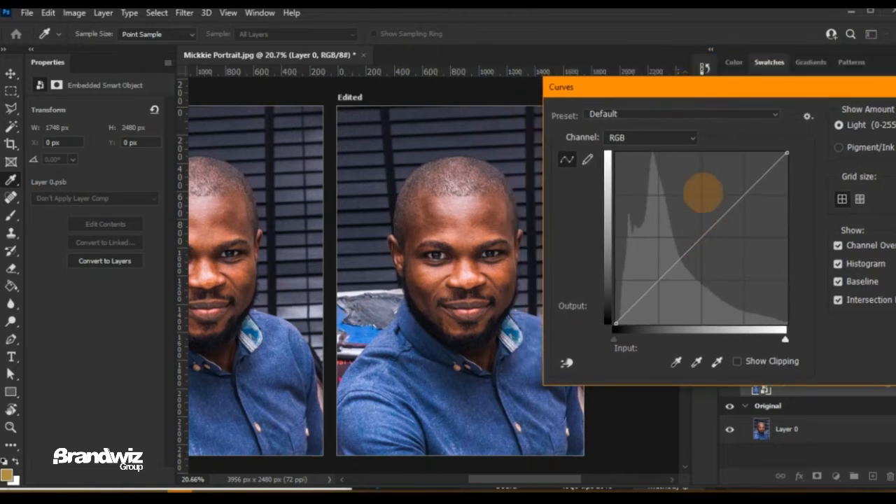
drag(701, 238, 691, 229)
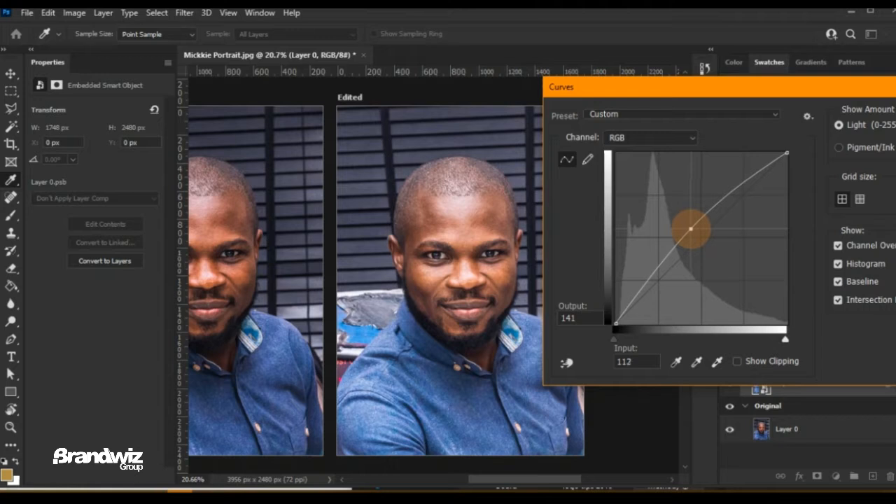
key(Return)
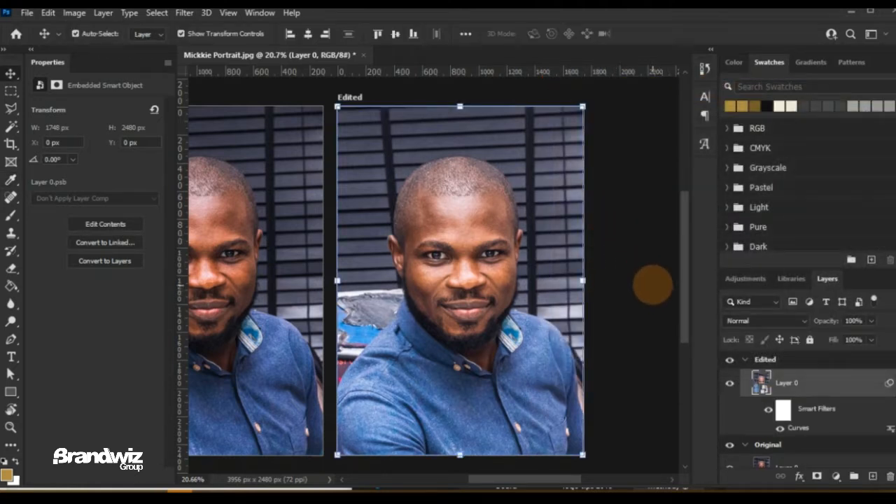
Step: Open the Camera Raw filter for the Edited portrait's smart object
click(181, 12)
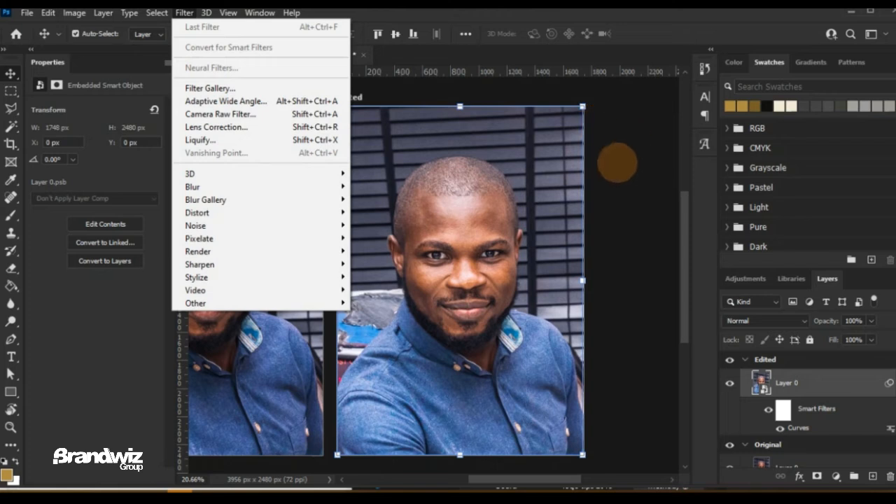
click(546, 236)
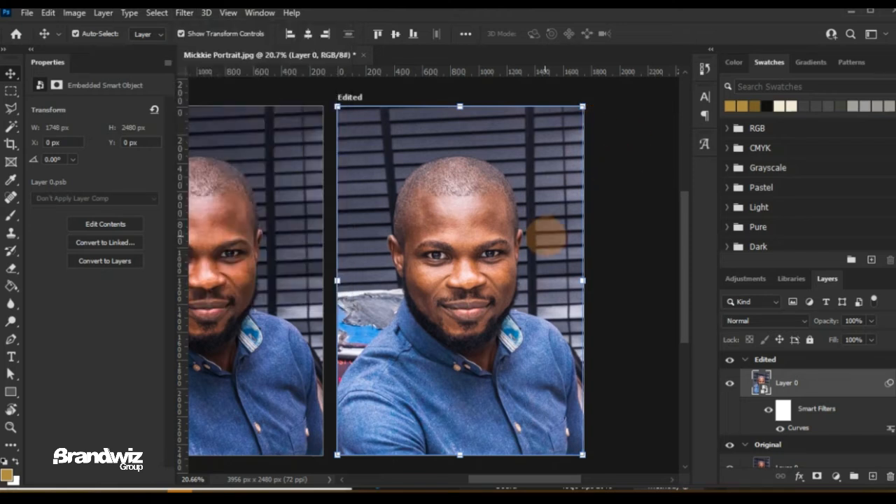
key(ctrl)
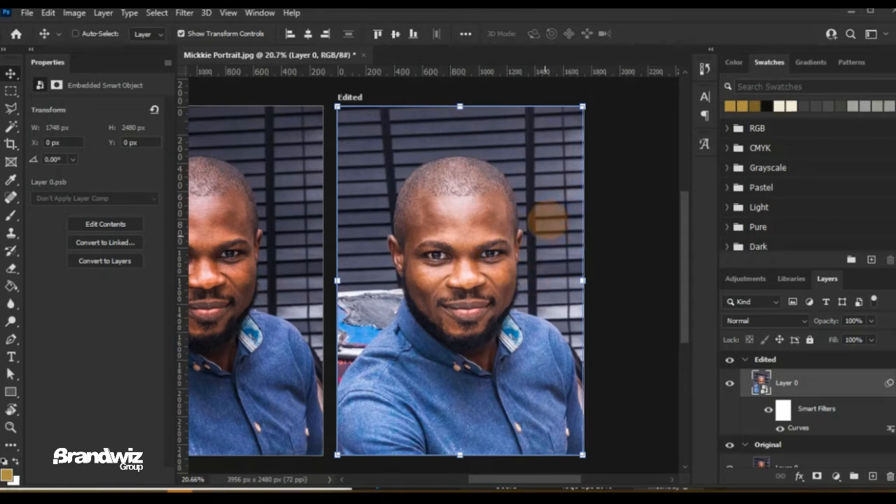
key(shift+ctrl+a)
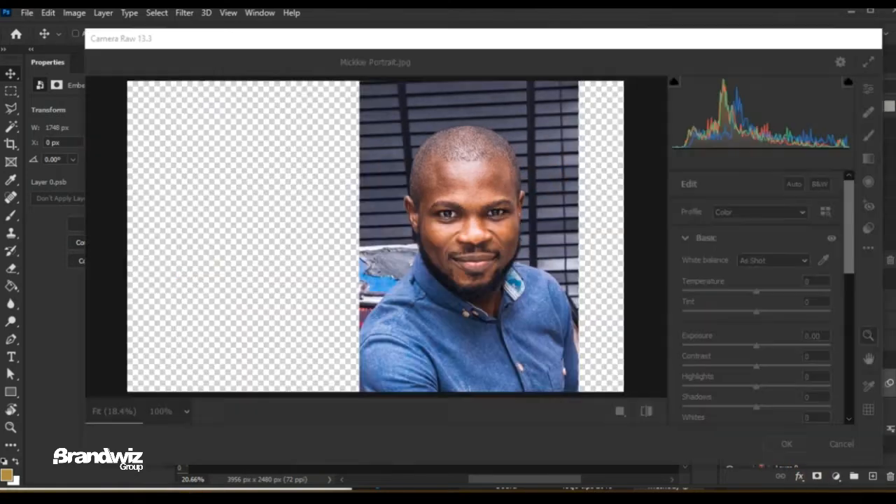
drag(491, 39, 454, 40)
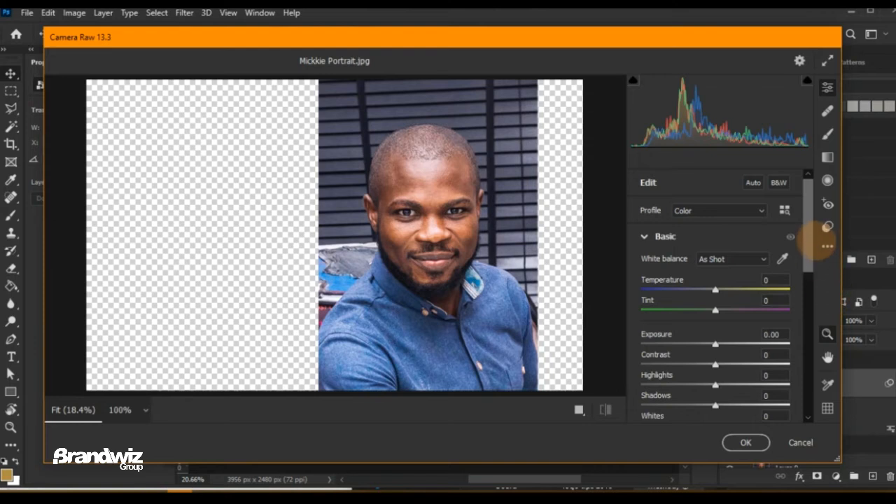
Step: Look through the Camera Raw adjustment sections, including the Effects settings for grain and vignetting
drag(810, 252, 807, 378)
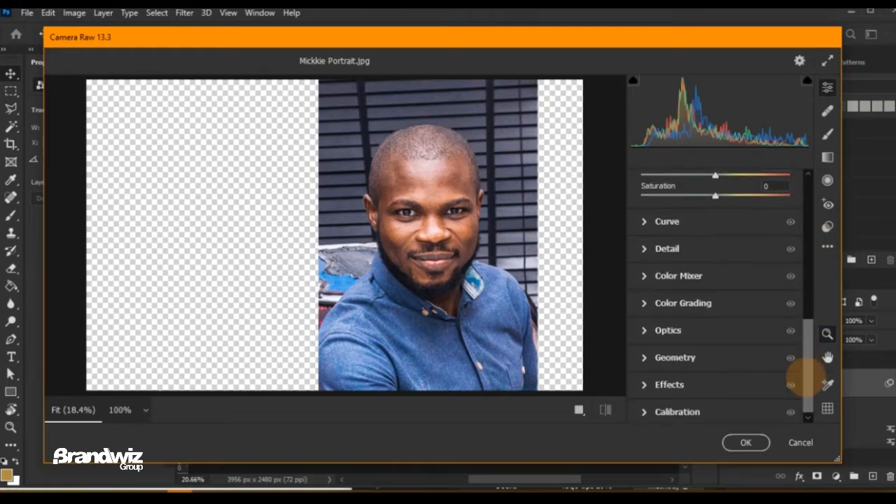
click(799, 383)
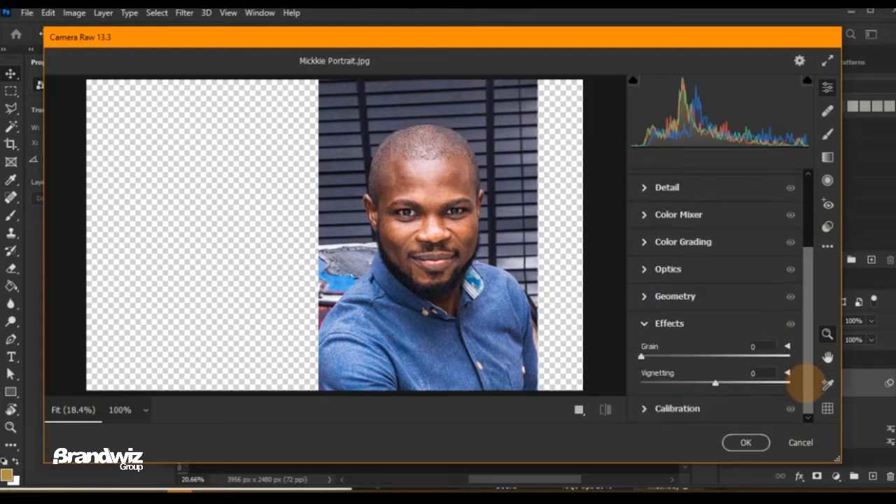
scroll(810, 329, up, 4)
scroll(810, 361, down, 4)
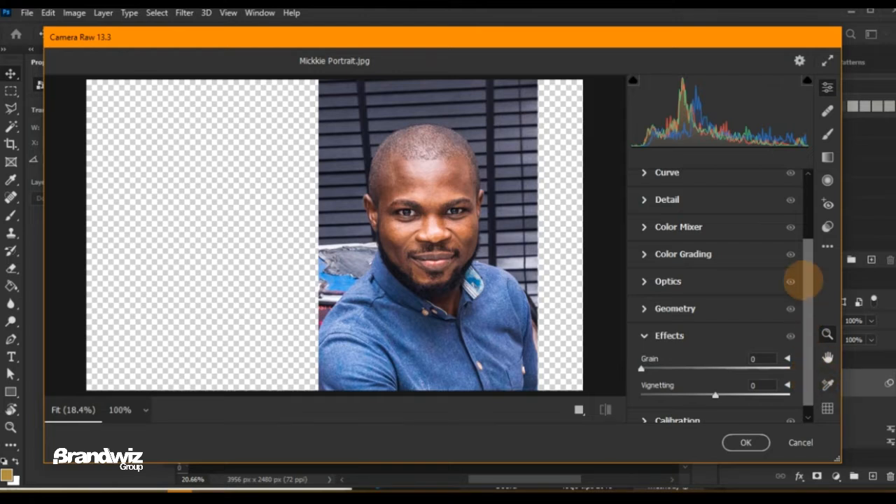
scroll(804, 270, up, 1)
scroll(827, 248, up, 2)
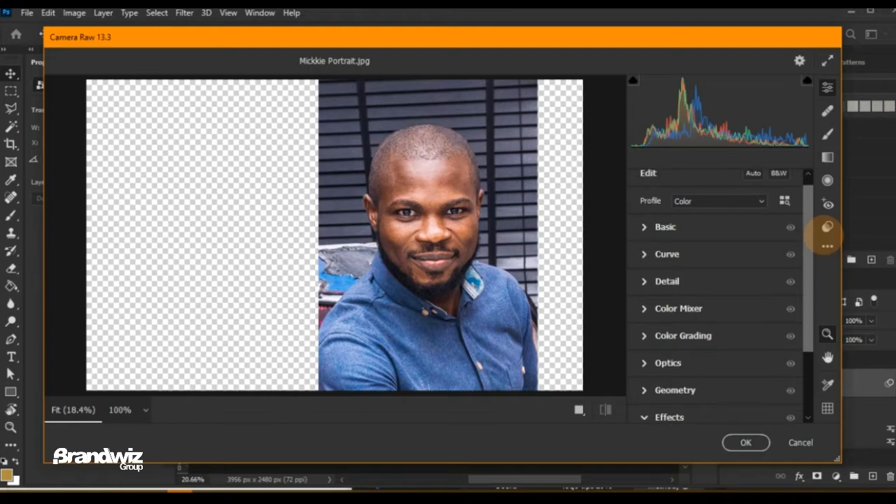
scroll(812, 277, down, 3)
scroll(698, 296, down, 1)
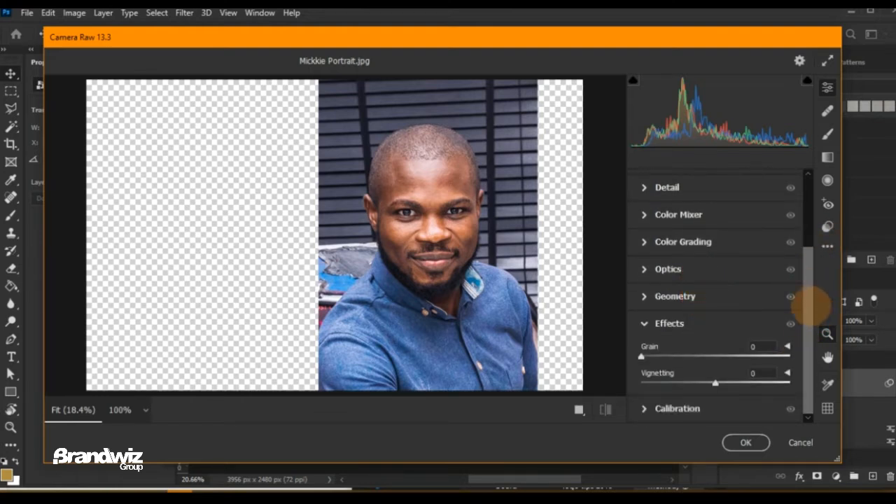
Step: In the Detail adjustments, set sharpening to 147 and noise reduction to 51
click(692, 187)
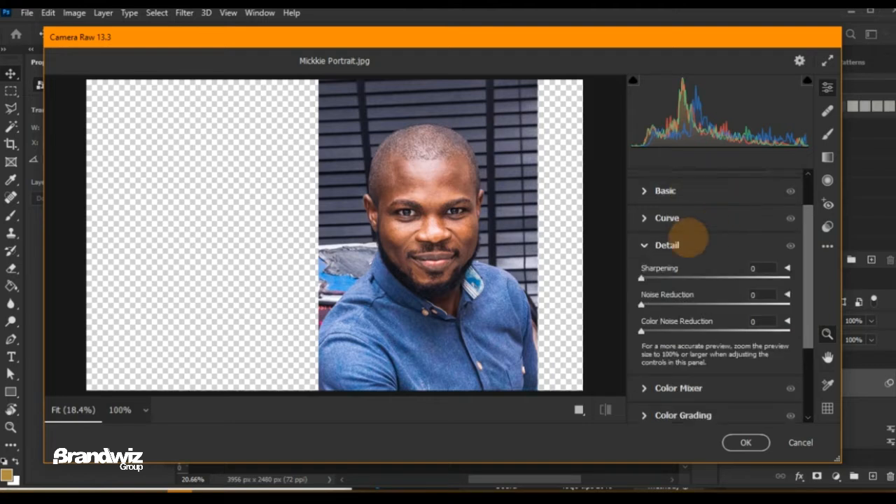
drag(640, 278, 785, 284)
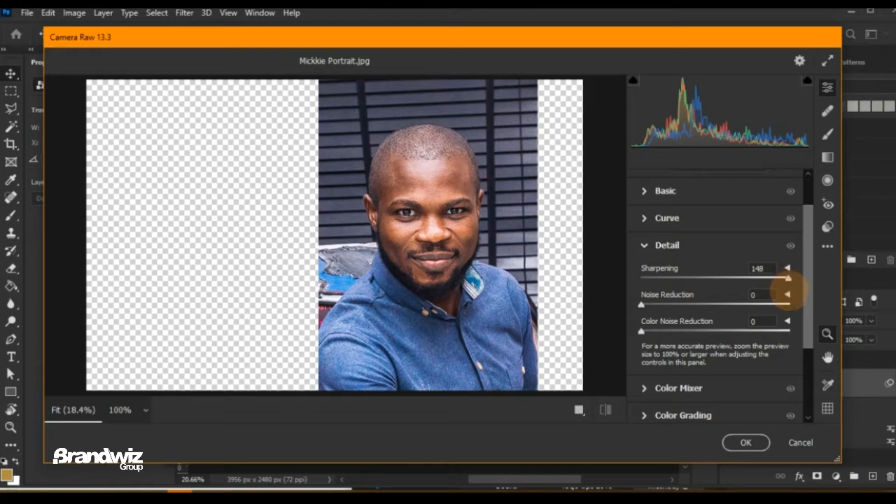
drag(788, 282, 787, 282)
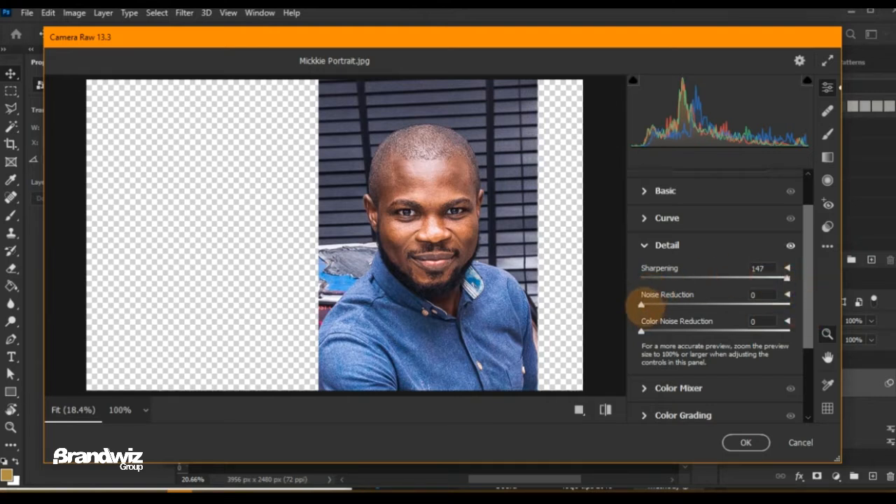
drag(641, 305, 768, 306)
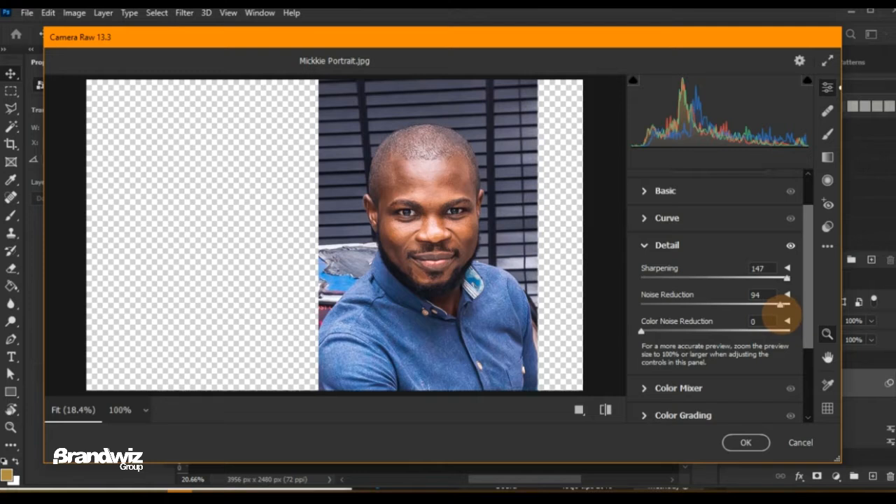
drag(779, 306, 765, 306)
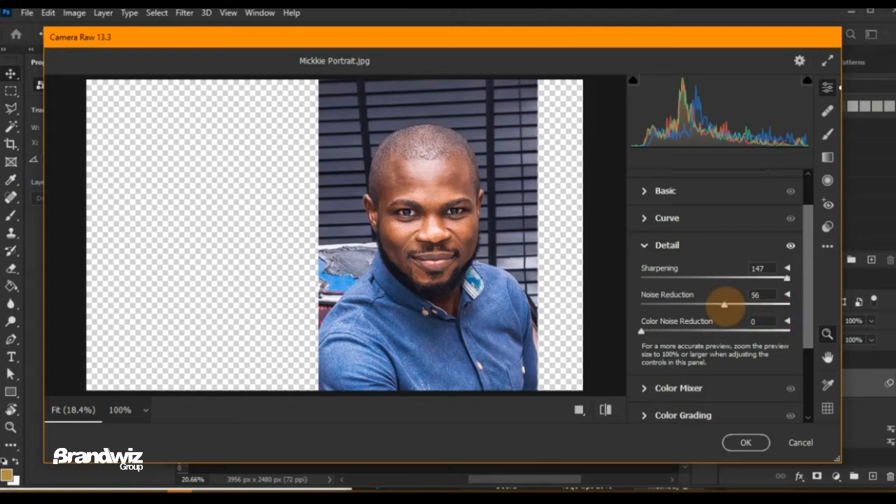
drag(723, 305, 718, 305)
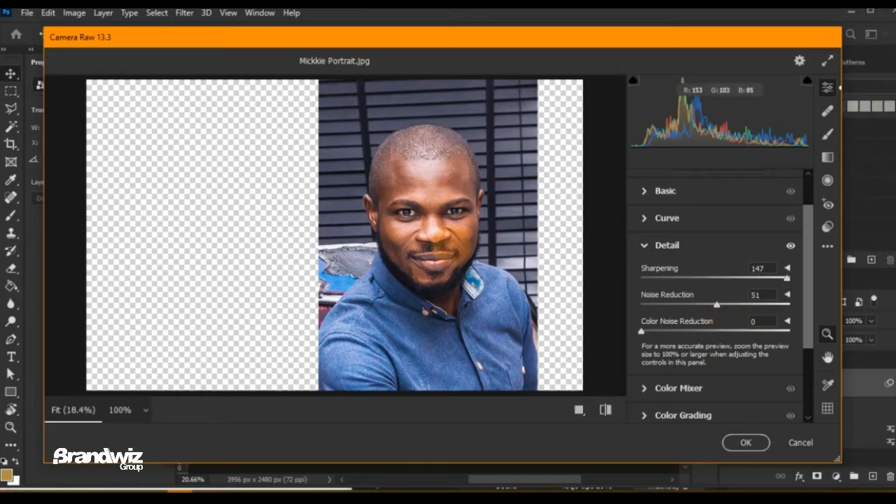
Step: Check the detail of the face up close and reduce the noise reduction to 27
click(448, 235)
scroll(402, 214, down, 2)
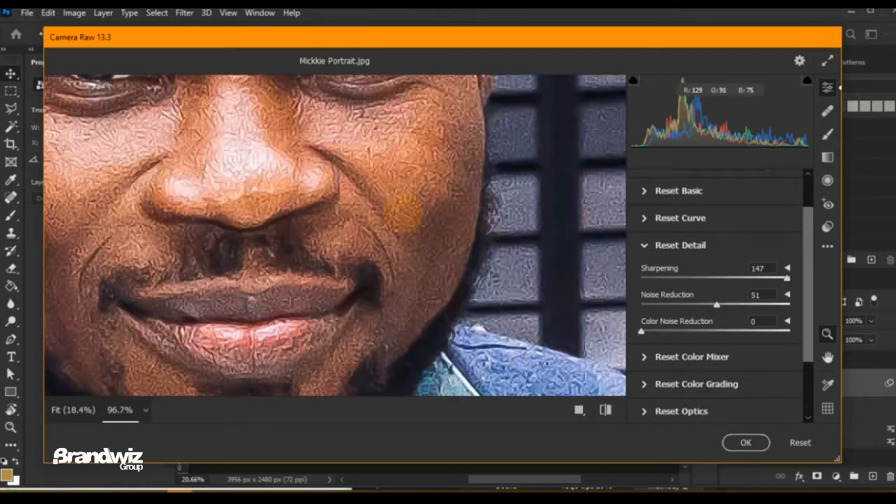
scroll(402, 215, down, 2)
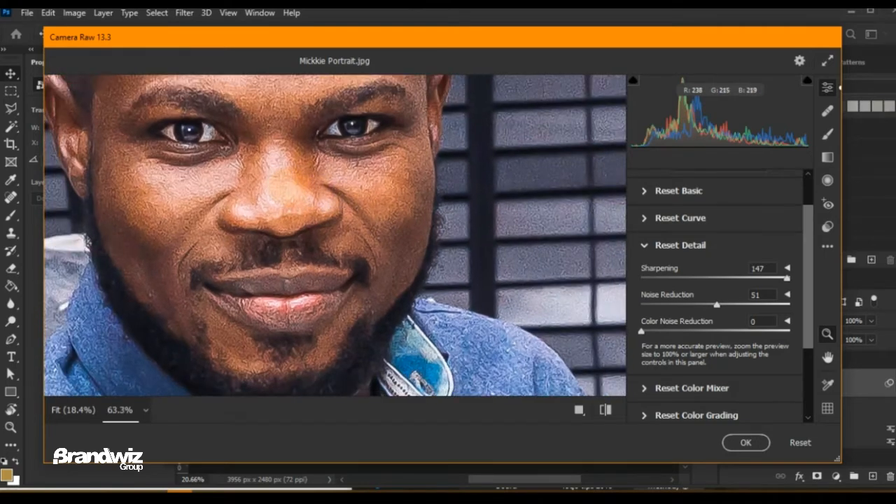
drag(206, 136, 371, 232)
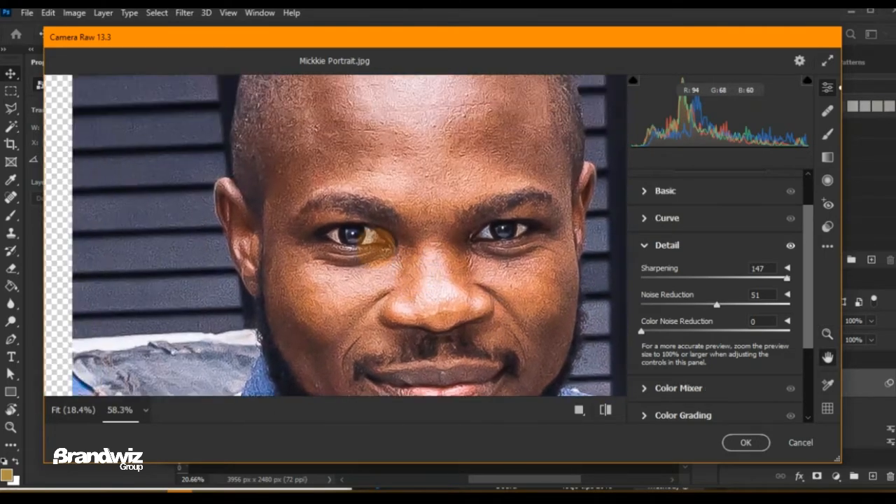
scroll(378, 231, down, 2)
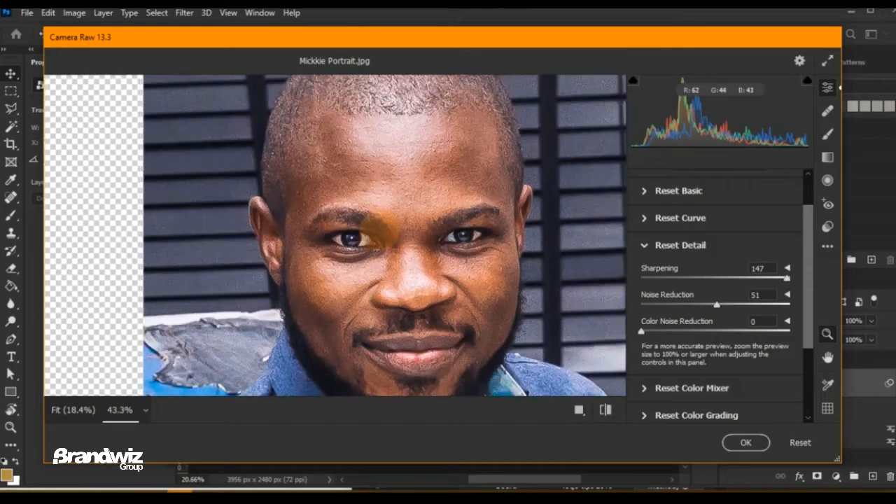
scroll(380, 232, down, 3)
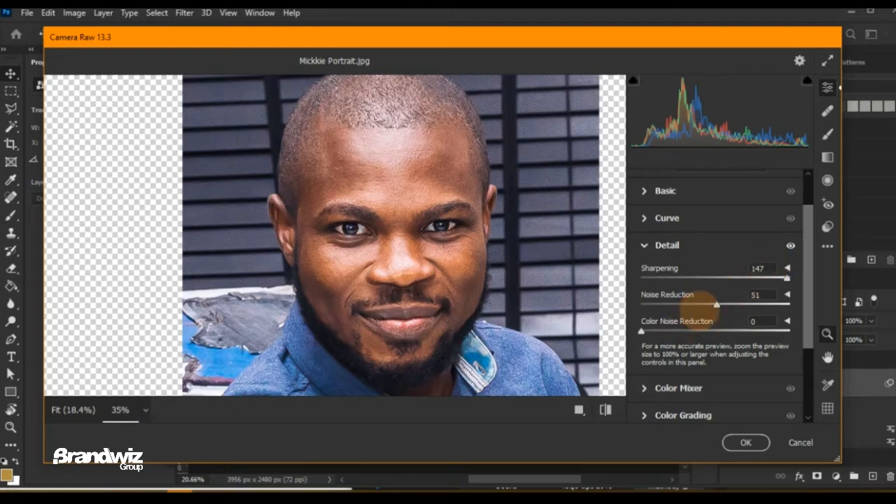
drag(717, 305, 682, 304)
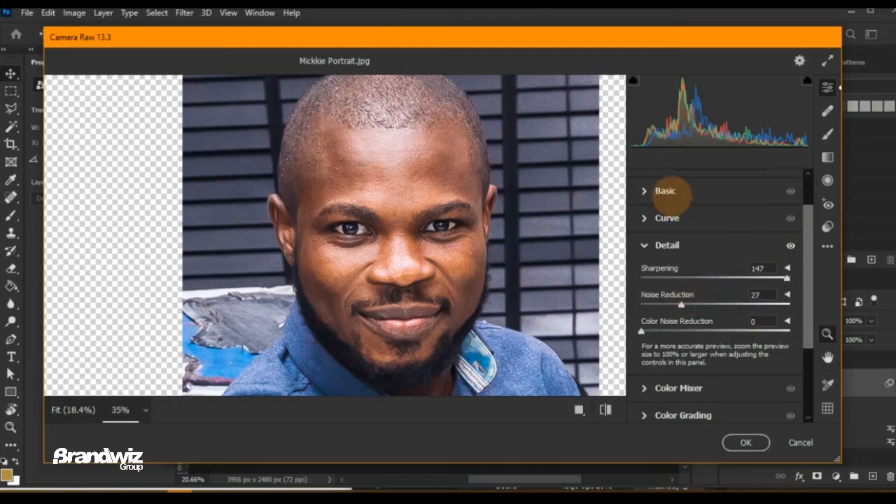
Step: In the Basic adjustments, set Shadows to -18 and Blacks to -37
click(671, 195)
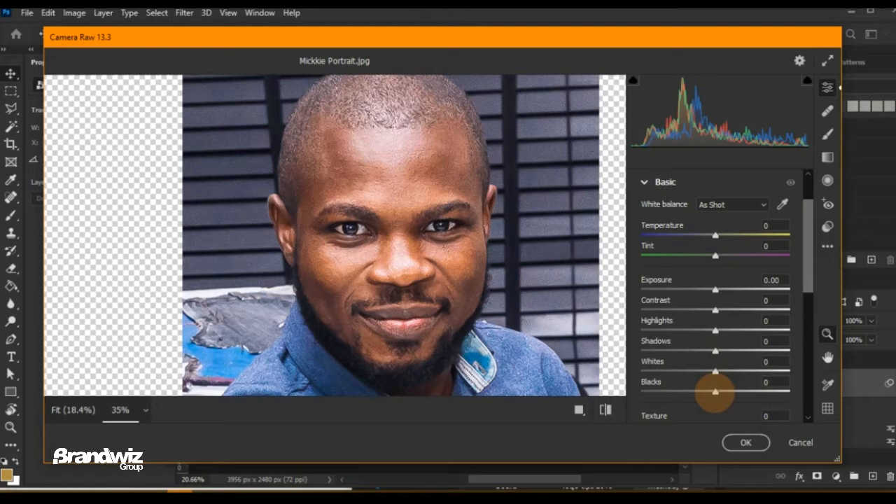
drag(715, 391, 683, 391)
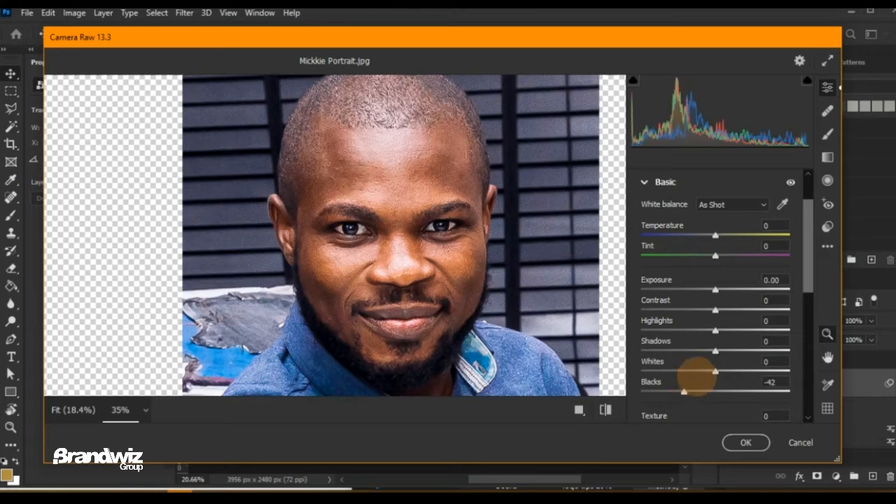
mouse_move(688, 354)
mouse_down()
mouse_move(634, 355)
mouse_move(685, 352)
mouse_up()
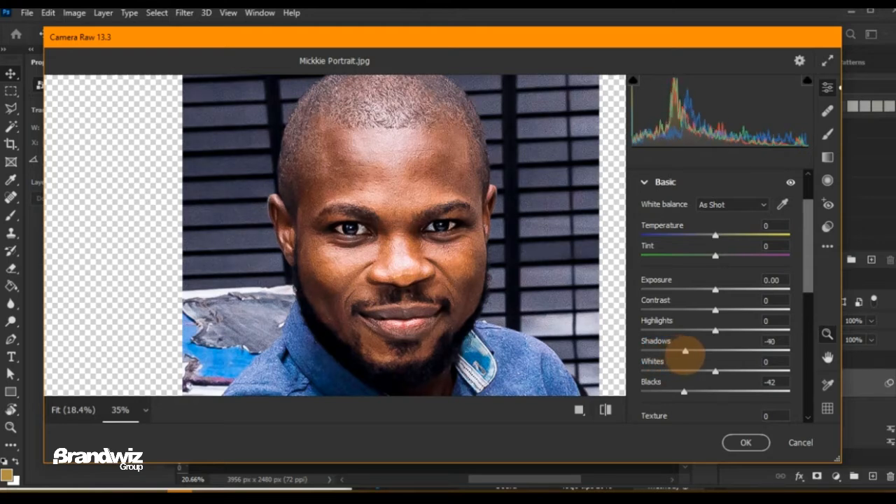
mouse_move(685, 351)
mouse_down()
mouse_move(709, 352)
mouse_move(700, 350)
mouse_up()
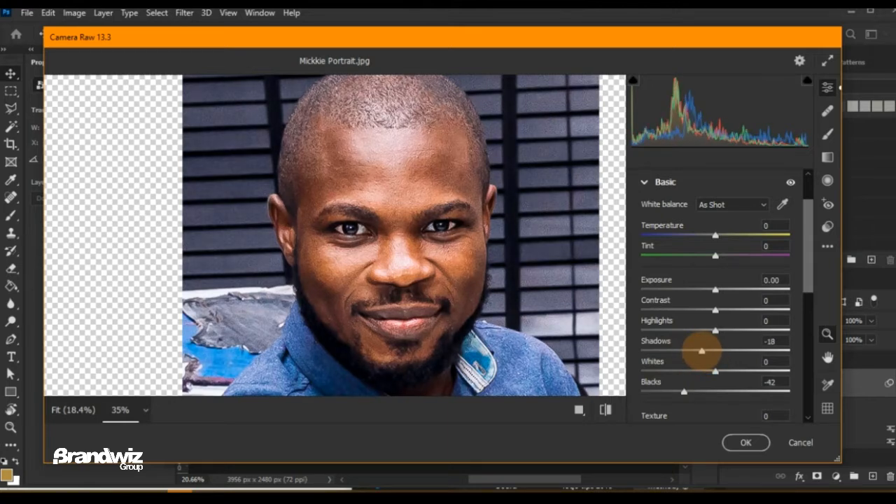
drag(684, 390, 688, 391)
Step: Set Highlights to +22, Whites to +14 and Contrast to +7 in the Basic adjustments
drag(715, 330, 733, 330)
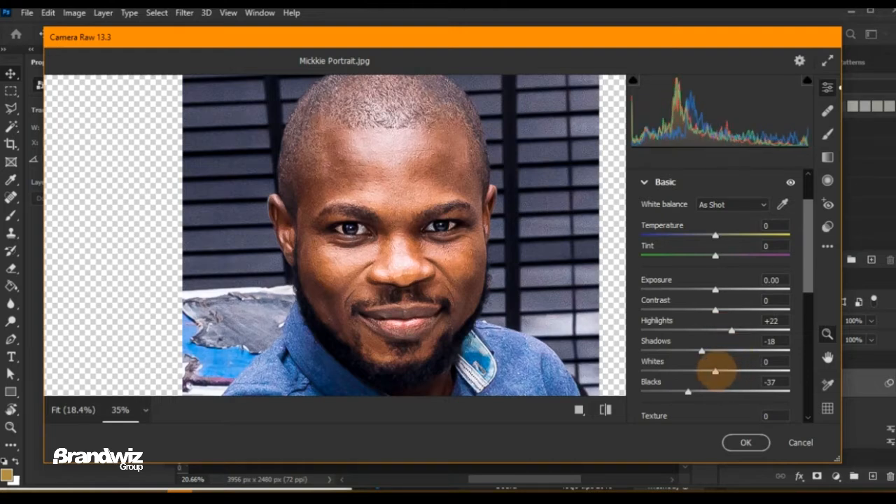
drag(714, 371, 726, 371)
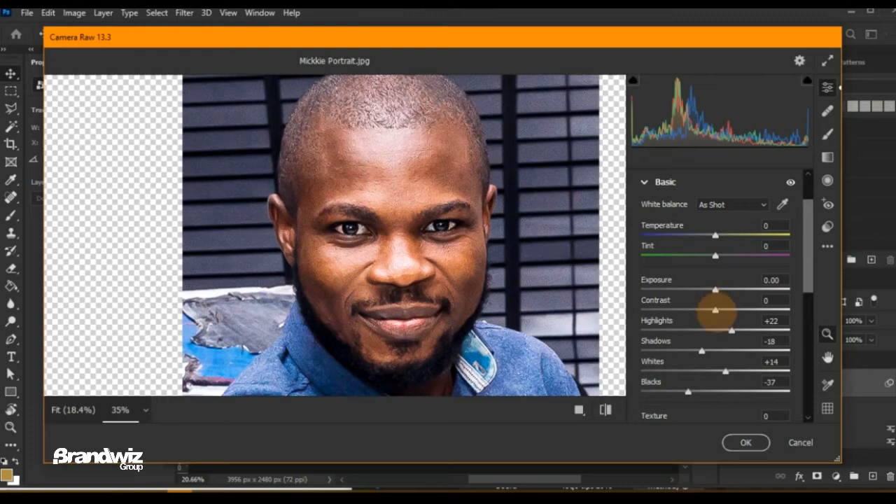
mouse_move(715, 310)
mouse_down()
mouse_move(760, 309)
mouse_move(714, 309)
mouse_move(728, 309)
mouse_up()
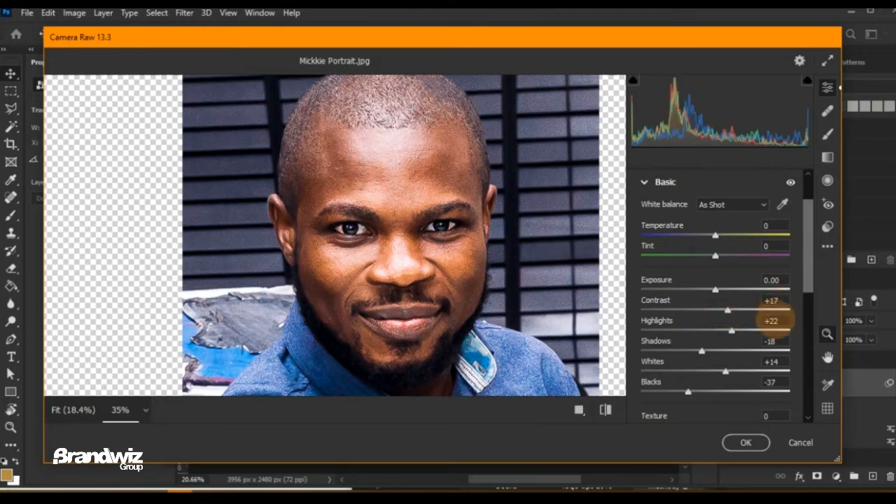
drag(727, 309, 721, 310)
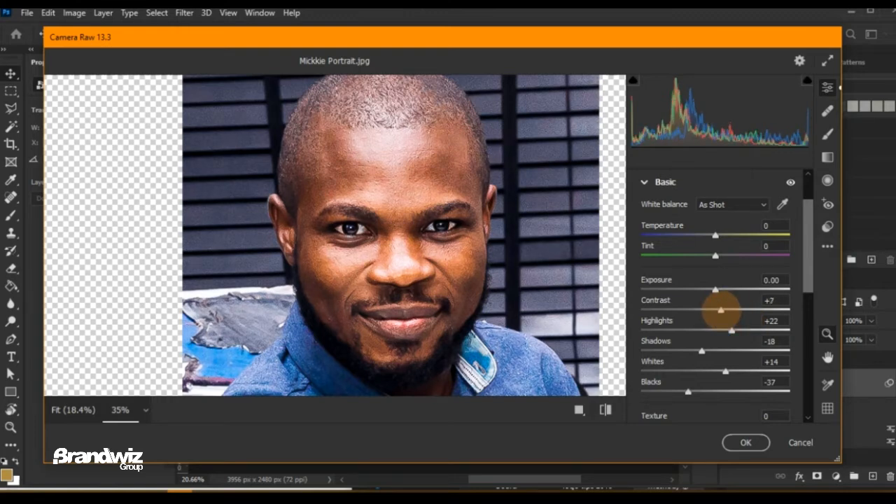
Step: Try stronger Texture amounts on the portrait and settle on a Texture value of 2
scroll(744, 326, down, 1)
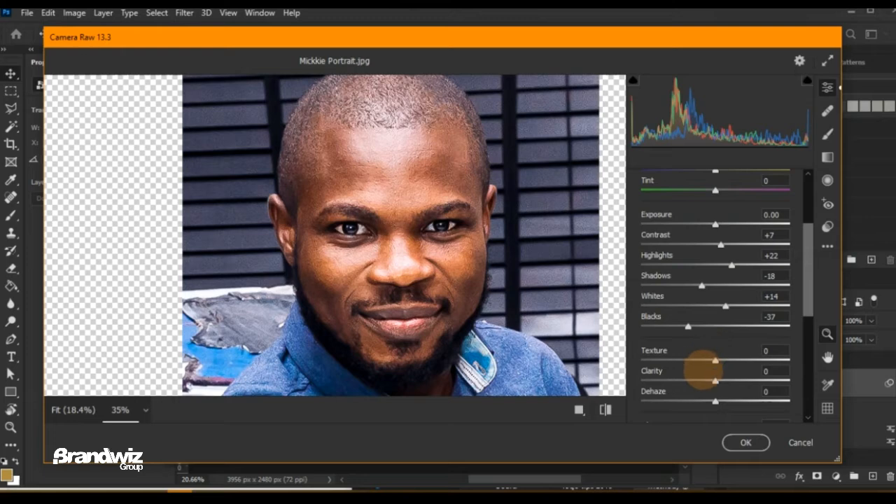
drag(714, 360, 744, 360)
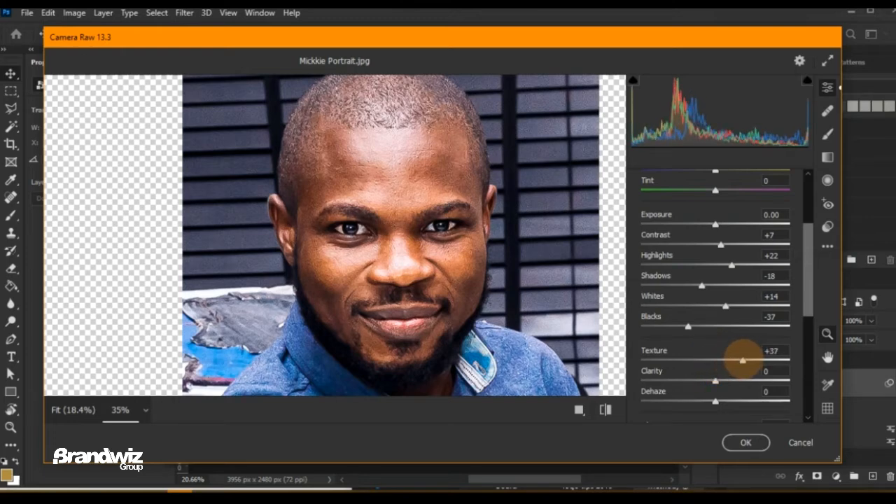
drag(743, 360, 786, 359)
drag(723, 361, 724, 361)
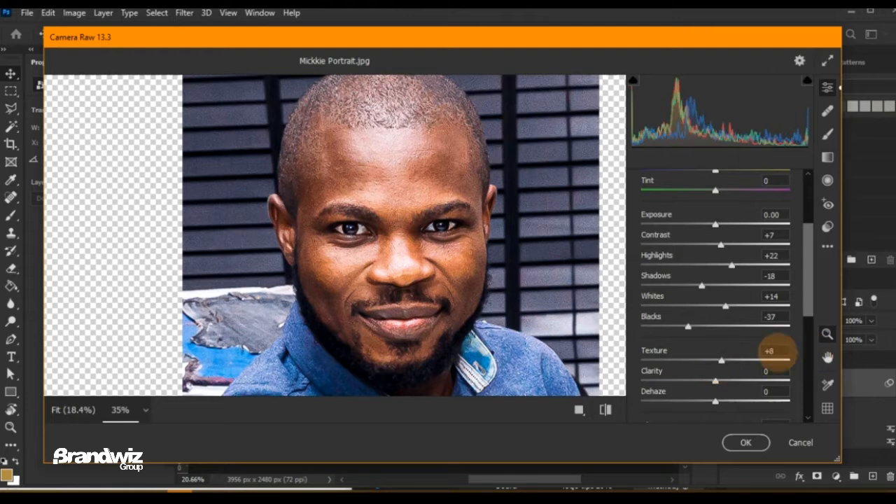
click(772, 352)
text(2)
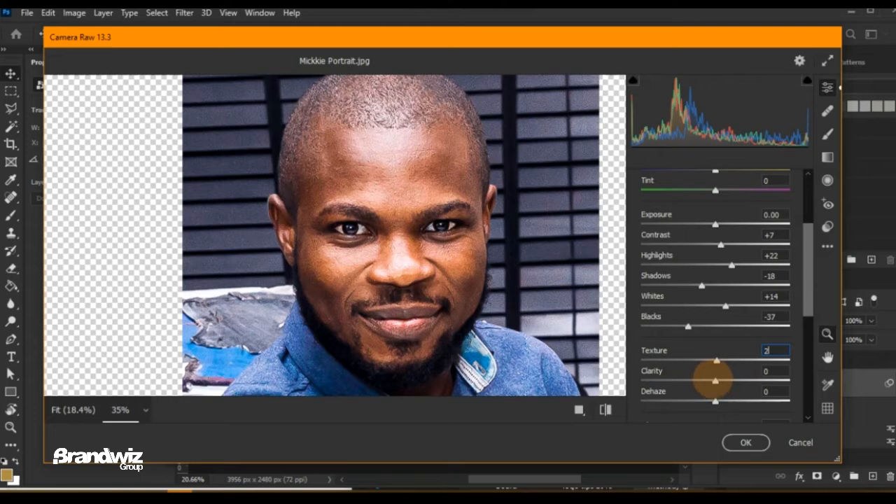
Step: Raise the portrait's Vibrance to +16
scroll(715, 380, down, 3)
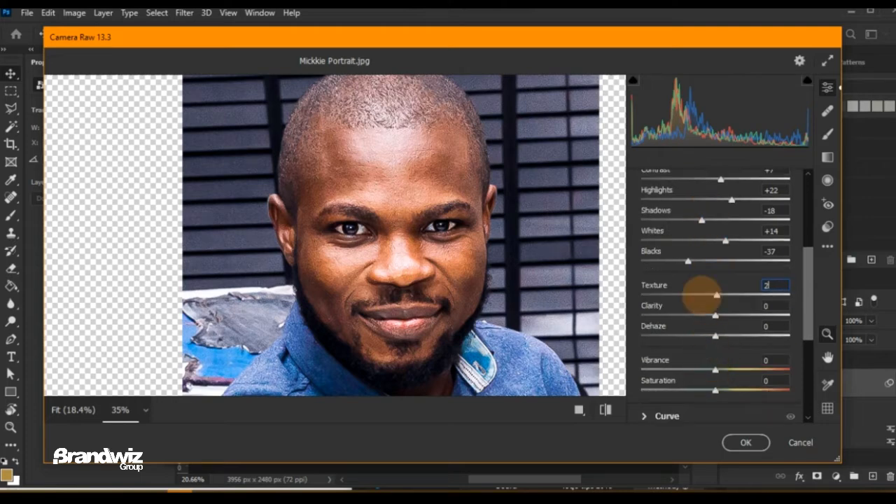
drag(715, 370, 725, 370)
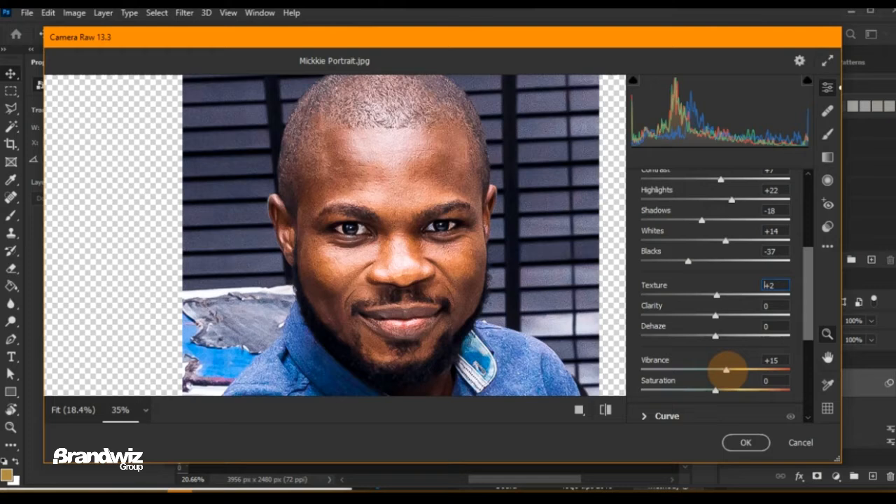
mouse_move(726, 370)
mouse_down()
mouse_move(800, 370)
mouse_move(728, 370)
mouse_up()
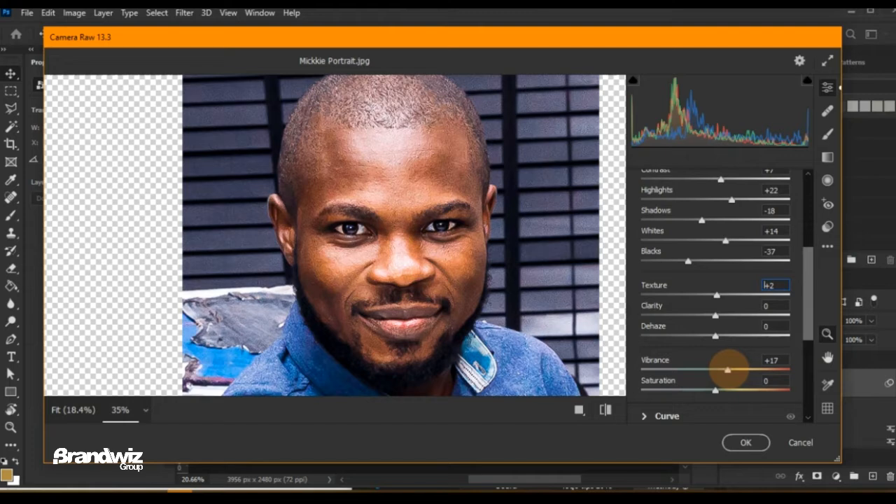
mouse_move(728, 369)
mouse_down()
mouse_move(716, 369)
mouse_move(726, 370)
mouse_up()
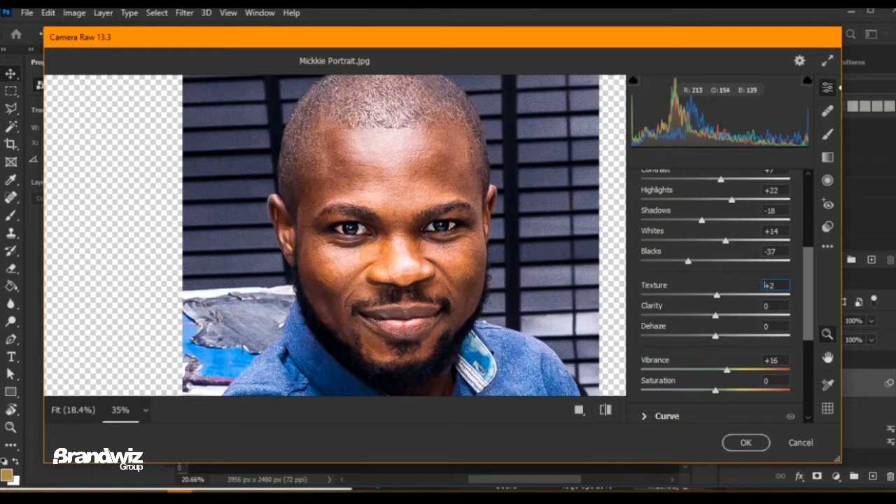
Step: Check the whole portrait in the preview, apply the Camera Raw filter and compare the result with the original artboard
key(ctrl+0)
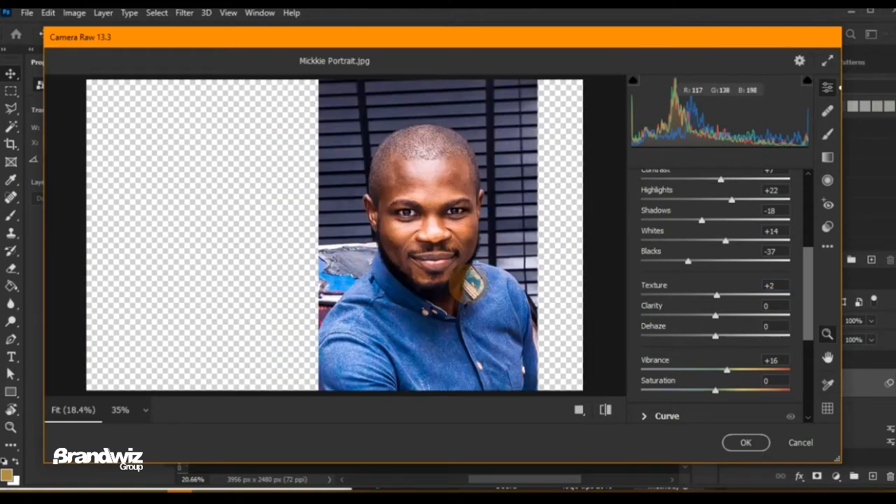
scroll(445, 278, down, 2)
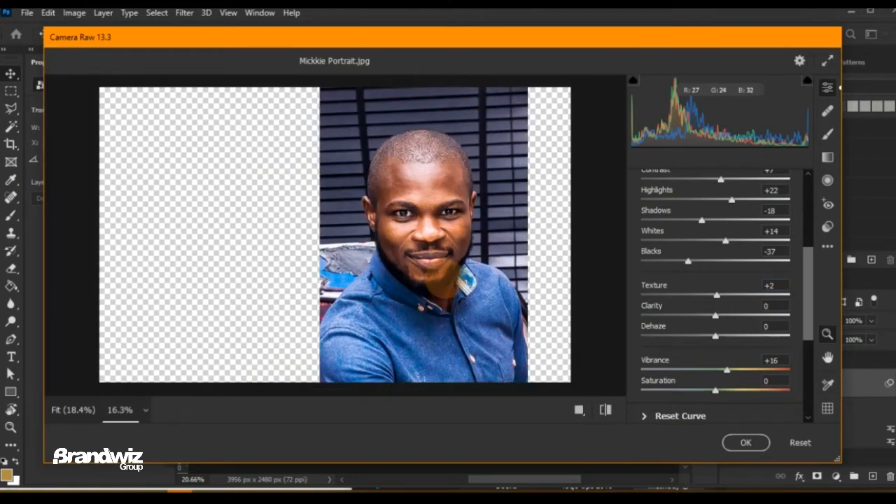
scroll(445, 278, up, 1)
click(742, 441)
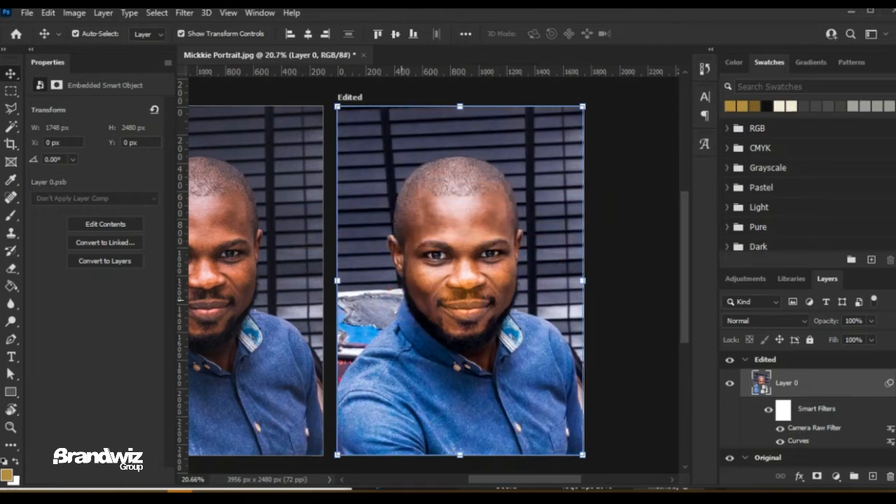
drag(402, 300, 470, 297)
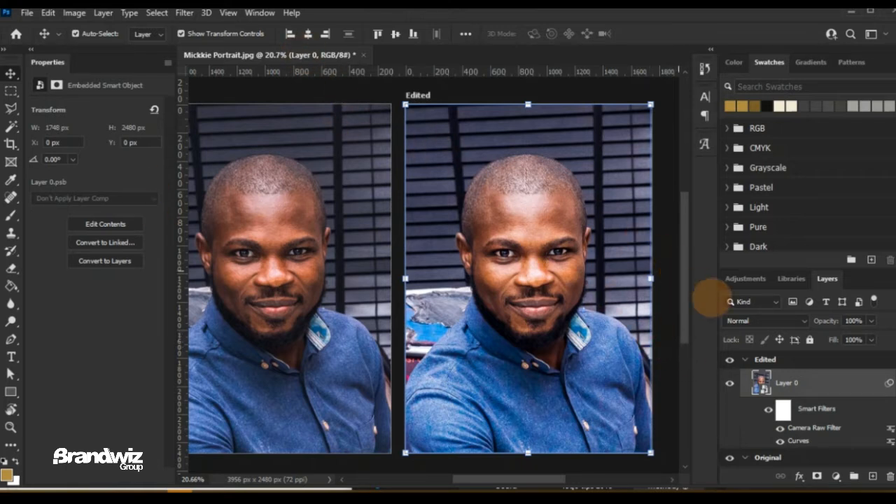
Step: Duplicate the edited portrait layer, select its subject automatically and inspect the selection edge around the head
key(ctrl+j)
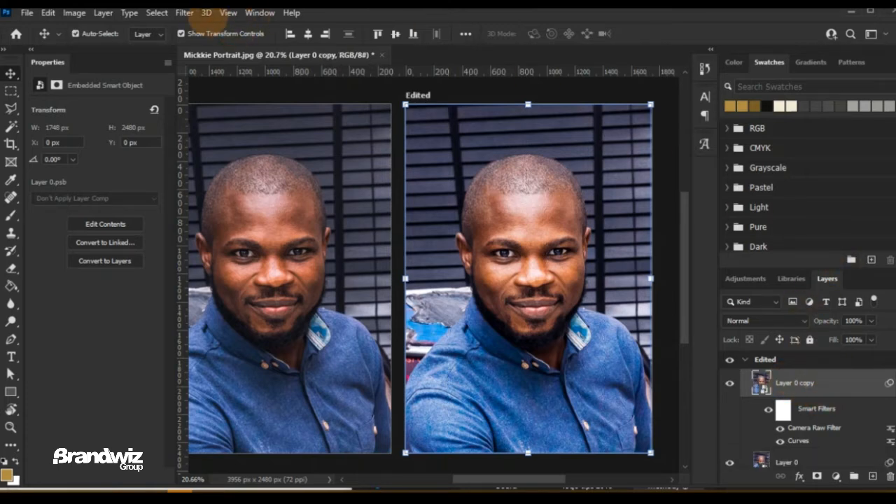
click(156, 13)
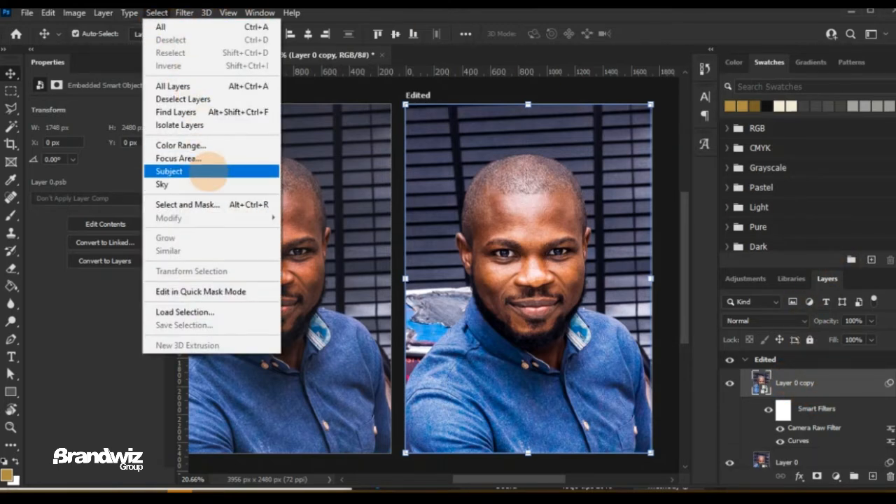
click(169, 172)
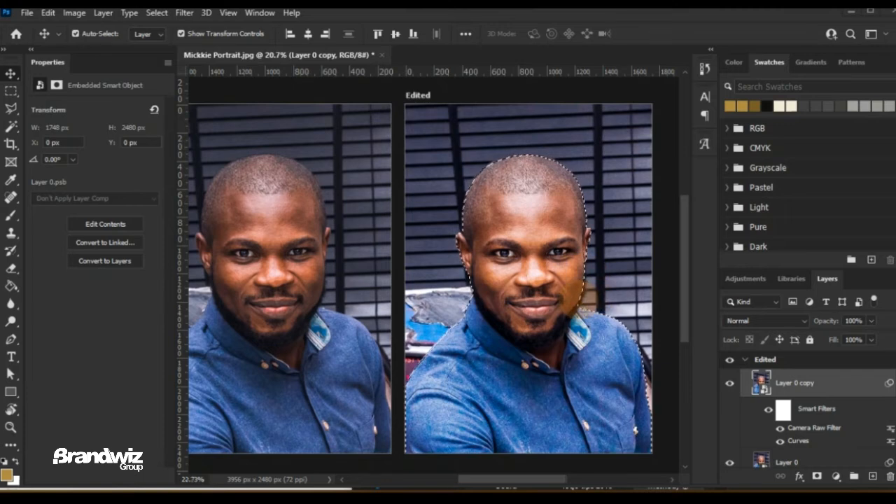
scroll(573, 293, up, 3)
scroll(429, 210, up, 1)
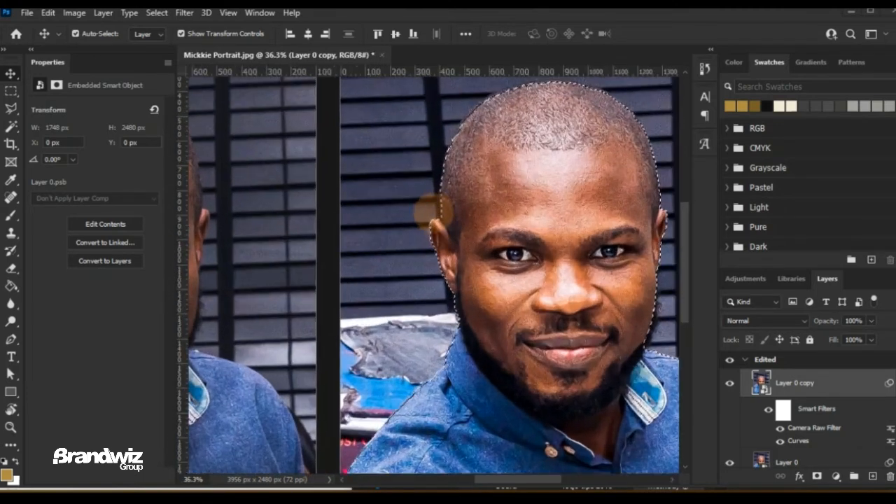
scroll(452, 290, up, 2)
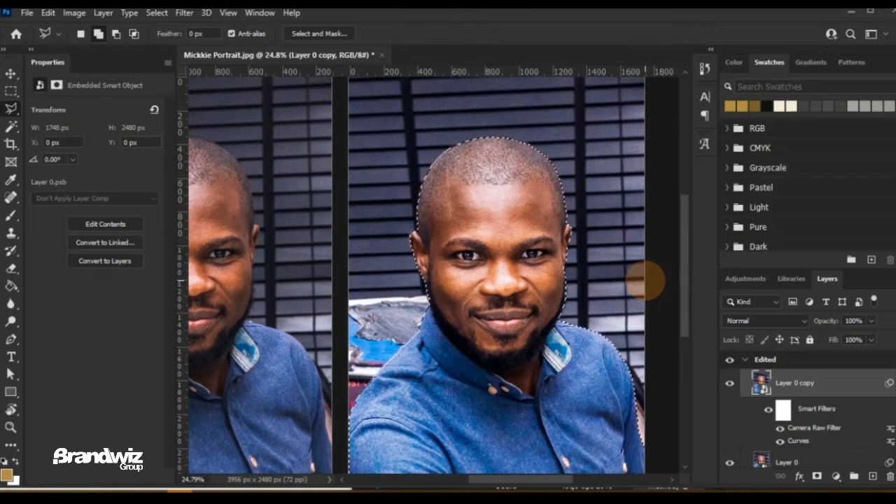
Step: Copy the selected subject onto its own layer and convert that layer to a smart object
key(ctrl+j)
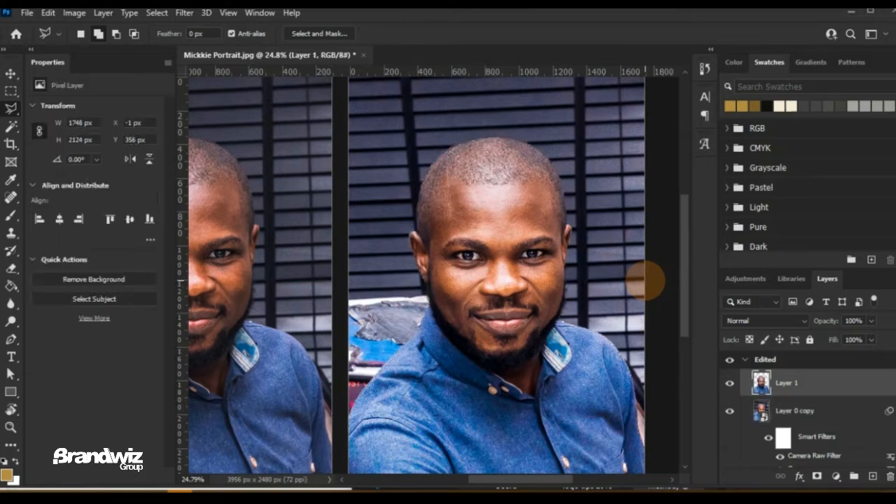
key(v)
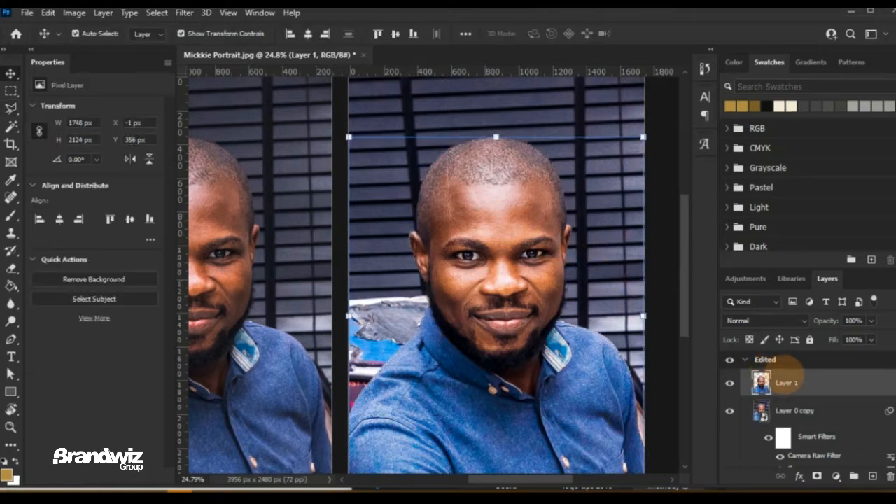
right_click(828, 391)
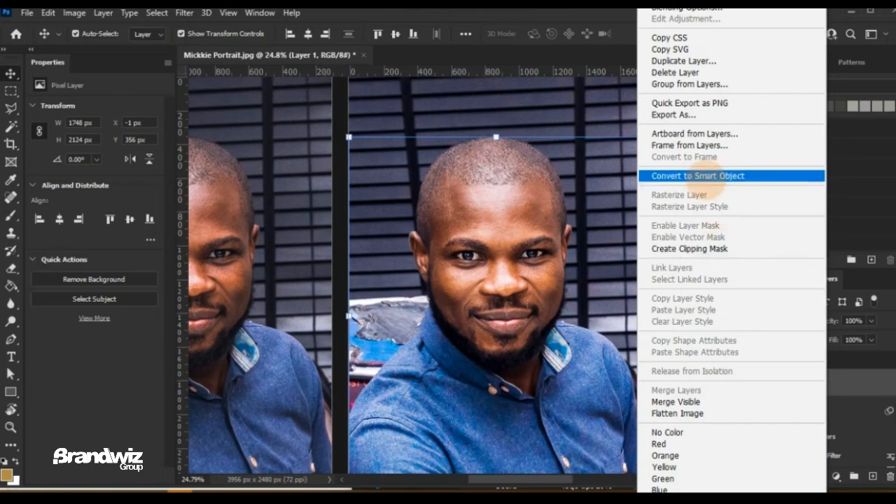
click(753, 172)
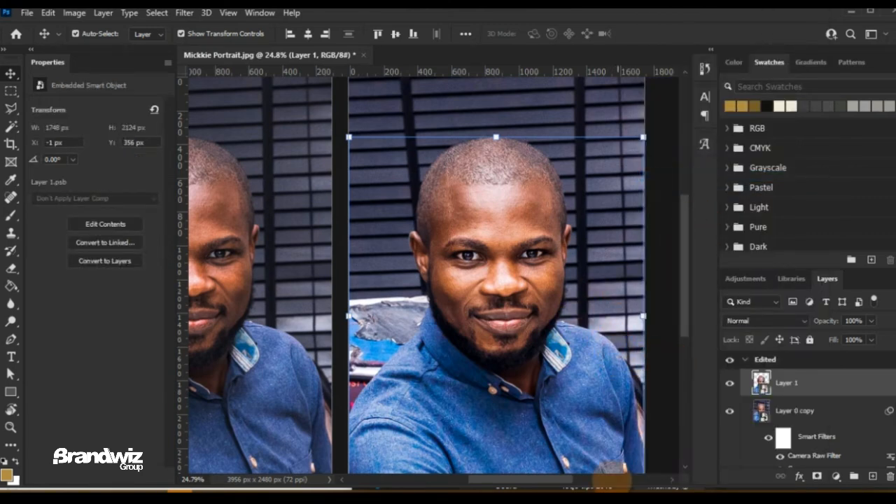
Step: Apply a Gaussian Blur with a 16.6 px radius to the edited portrait layer beneath the cut-out subject
key(alt+bracketleft)
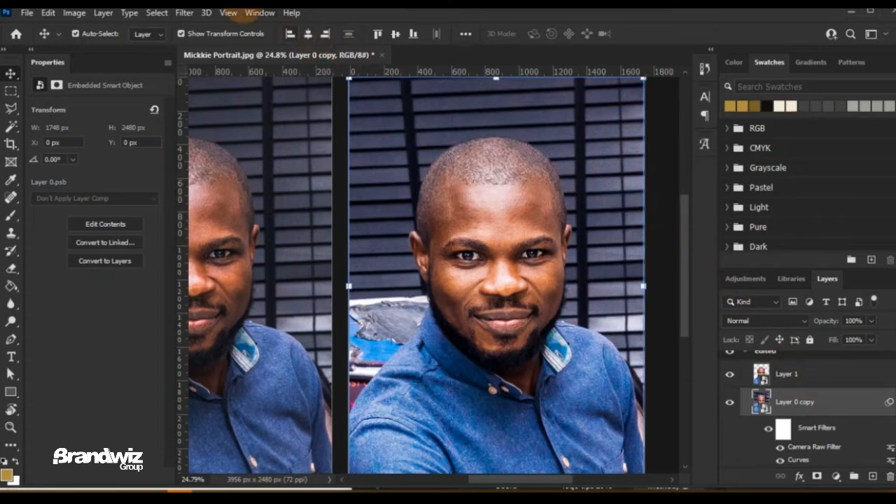
click(183, 13)
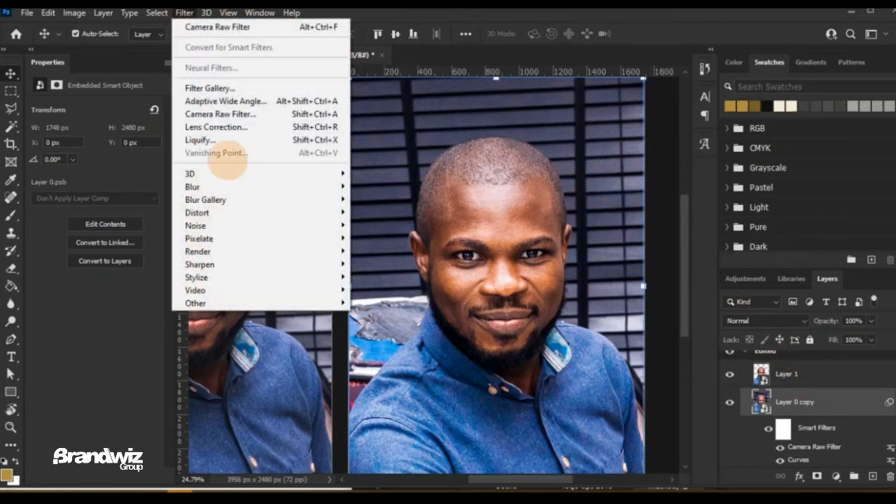
mouse_move(339, 189)
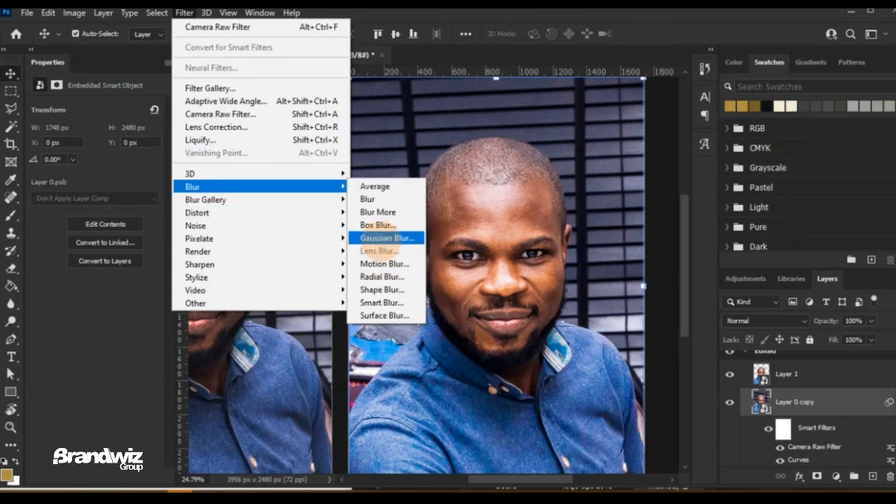
click(381, 236)
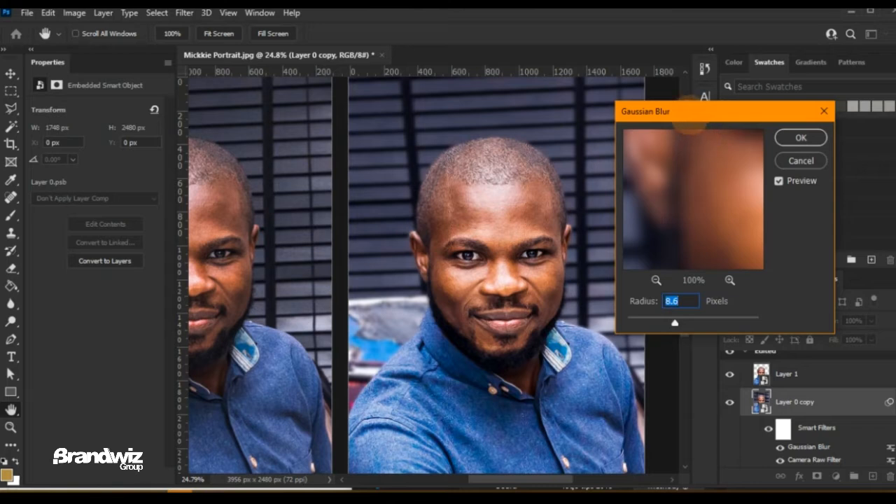
drag(689, 119, 763, 130)
drag(753, 333, 753, 333)
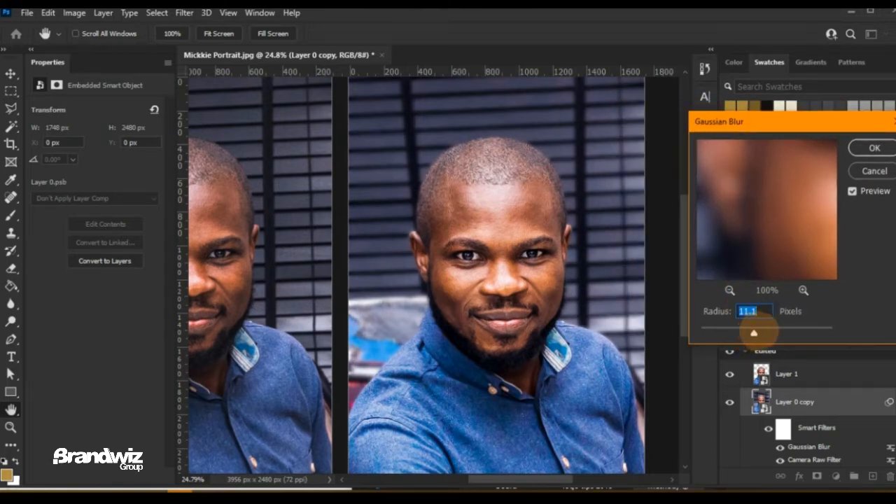
drag(759, 333, 759, 333)
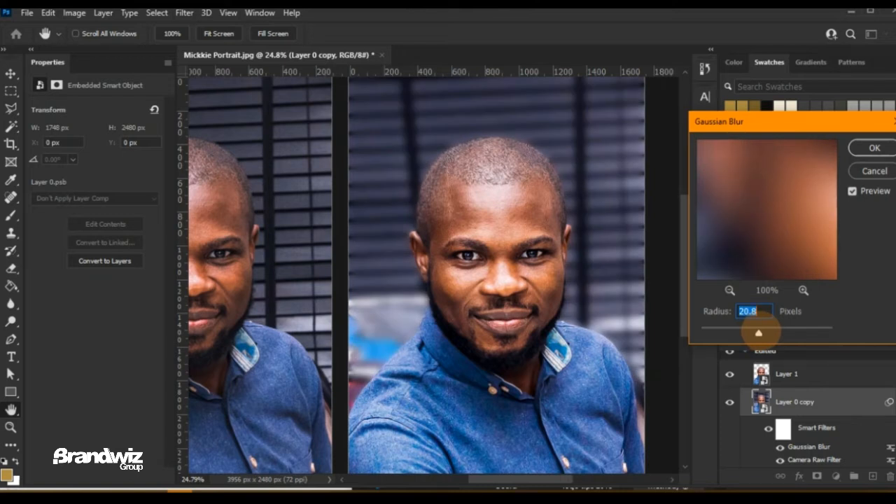
drag(758, 332, 756, 332)
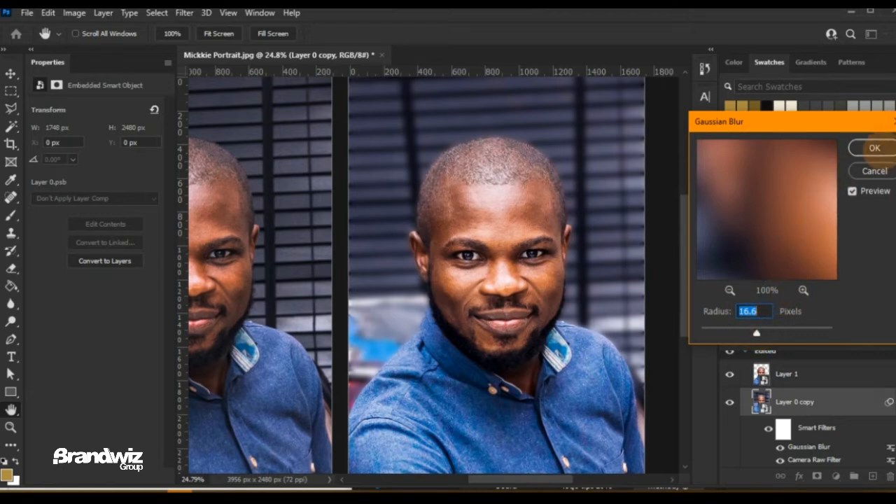
click(874, 148)
key(v)
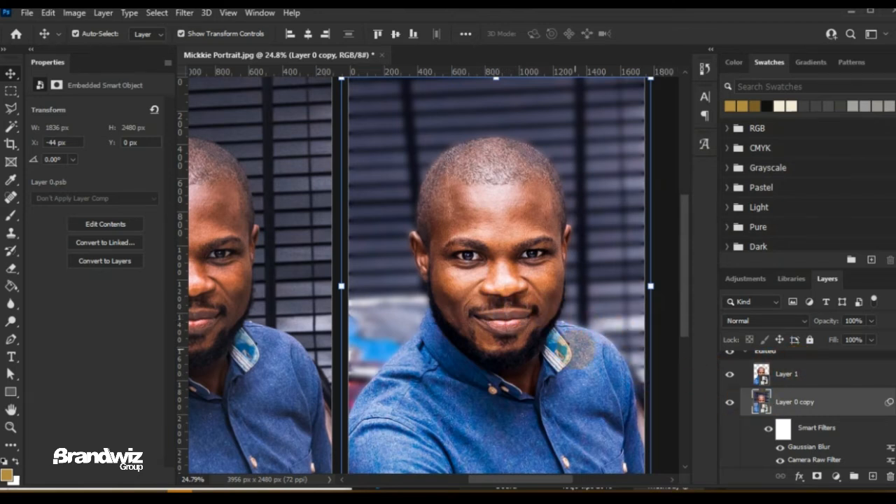
Step: Compare the background with and without its smart filters, check the blurred layer without the cut-out subject, and view the whole artboard
scroll(779, 419, down, 1)
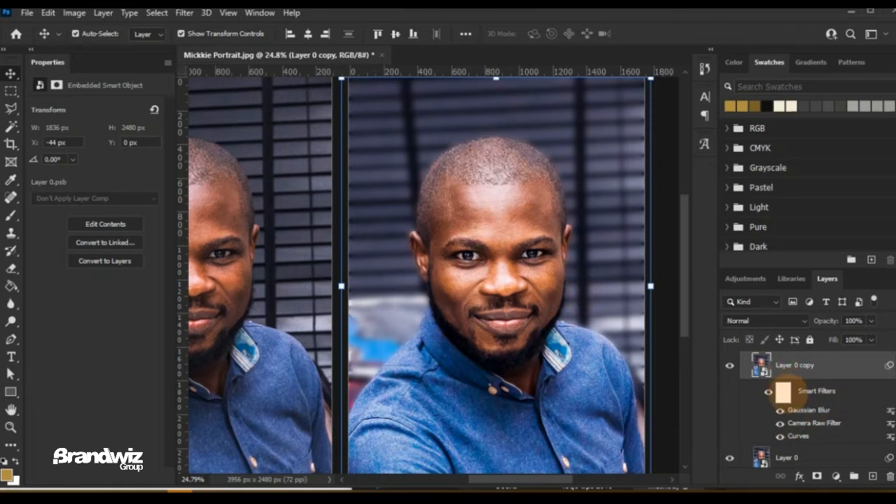
click(768, 392)
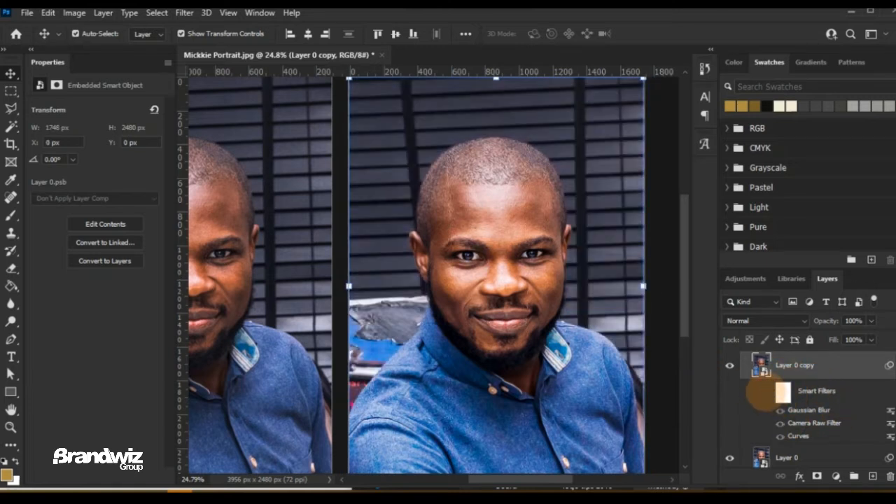
scroll(777, 413, up, 1)
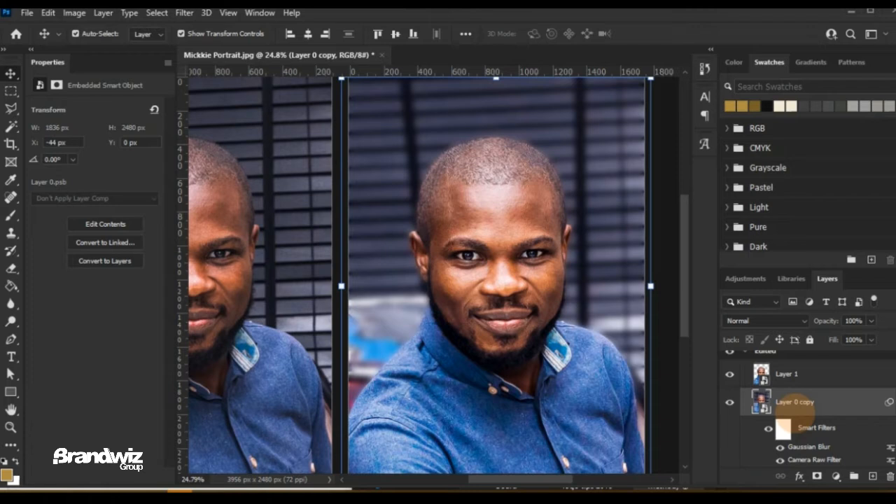
click(729, 375)
scroll(790, 400, down, 1)
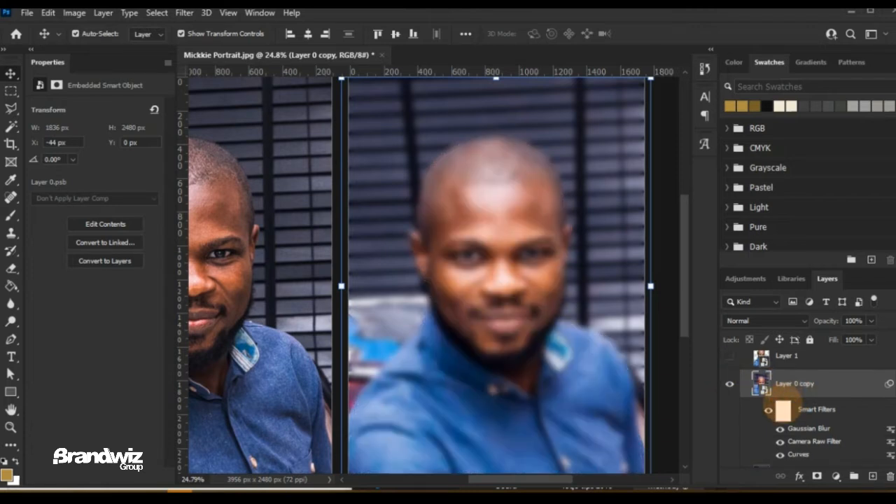
scroll(752, 392, down, 1)
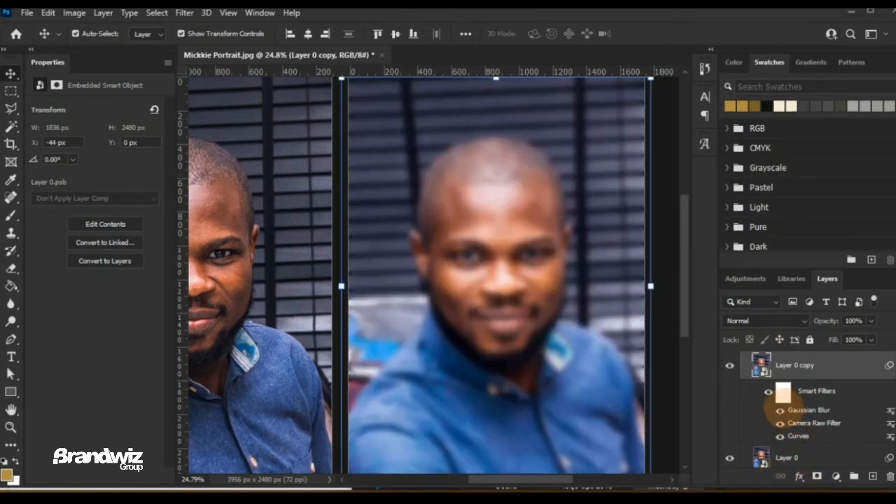
scroll(761, 378, up, 1)
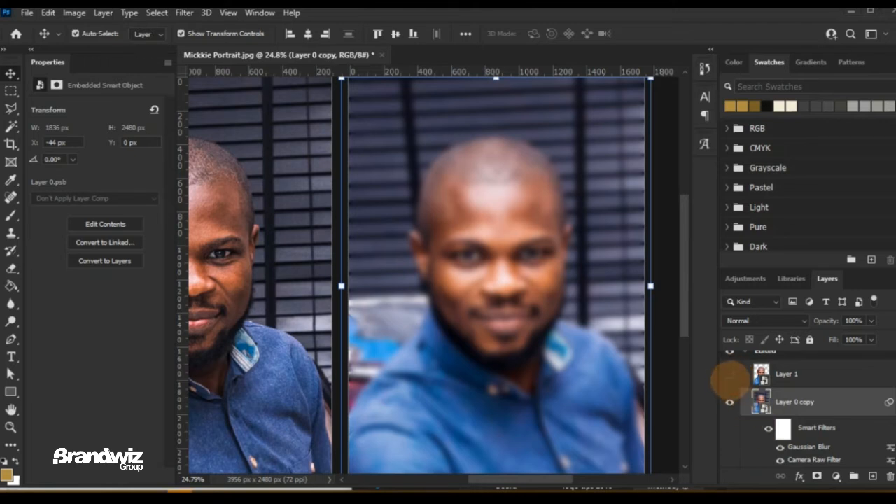
click(730, 375)
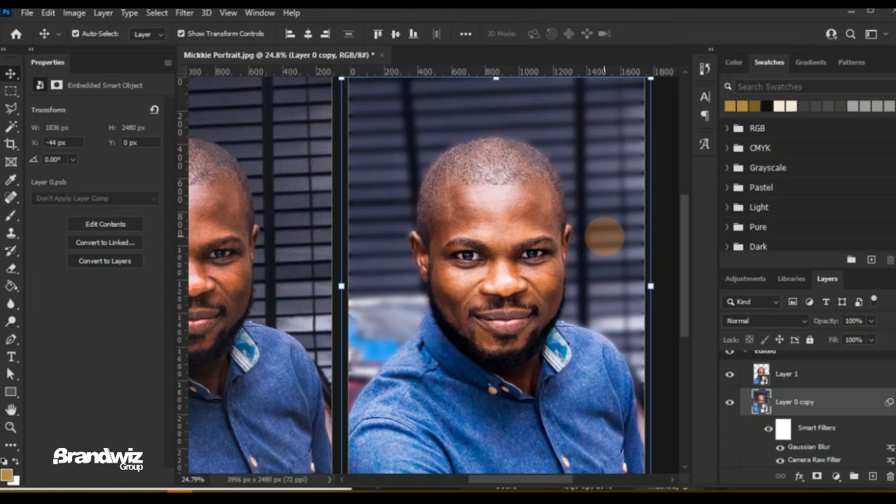
scroll(589, 237, down, 1)
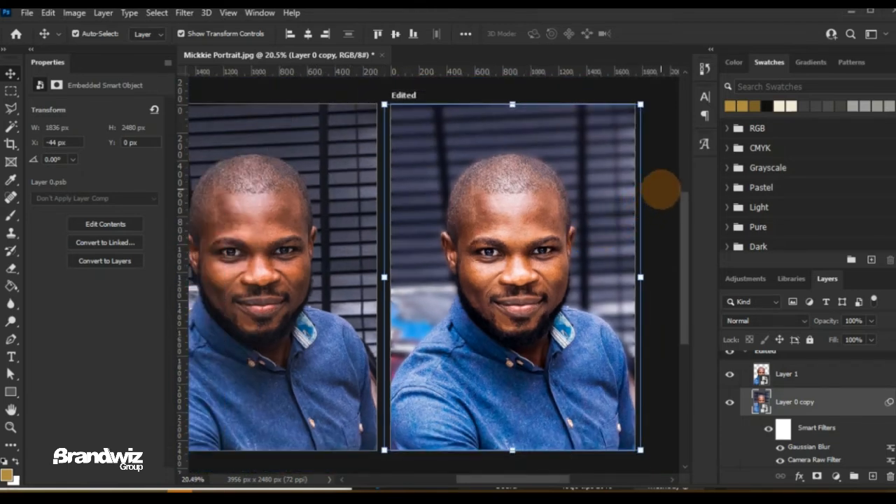
click(659, 190)
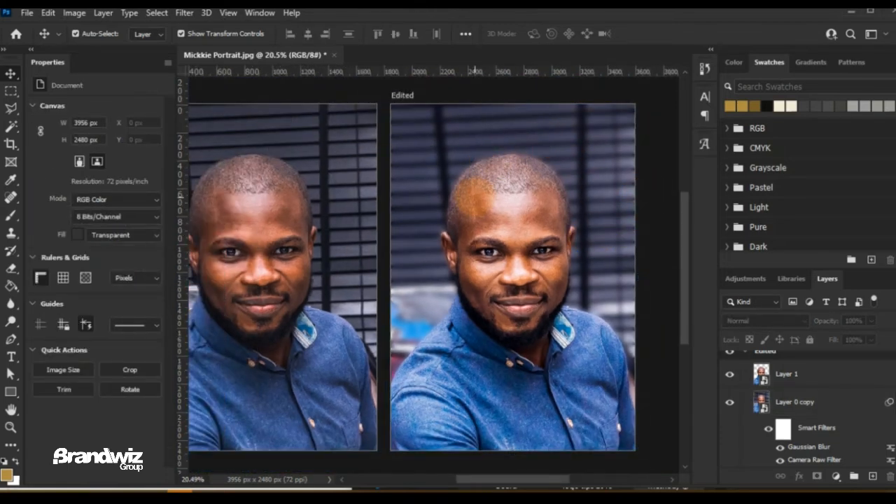
Step: Open the layer style of the cut-out subject layer and add a Drop Shadow
click(812, 374)
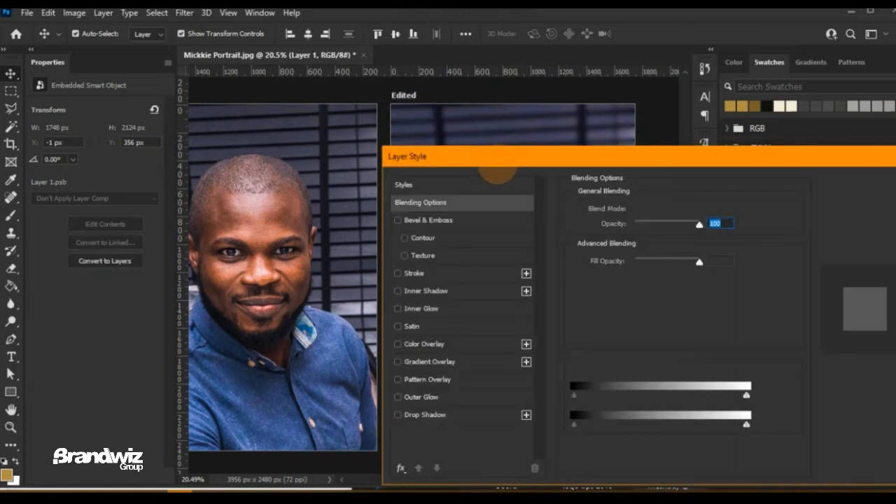
drag(522, 154, 789, 54)
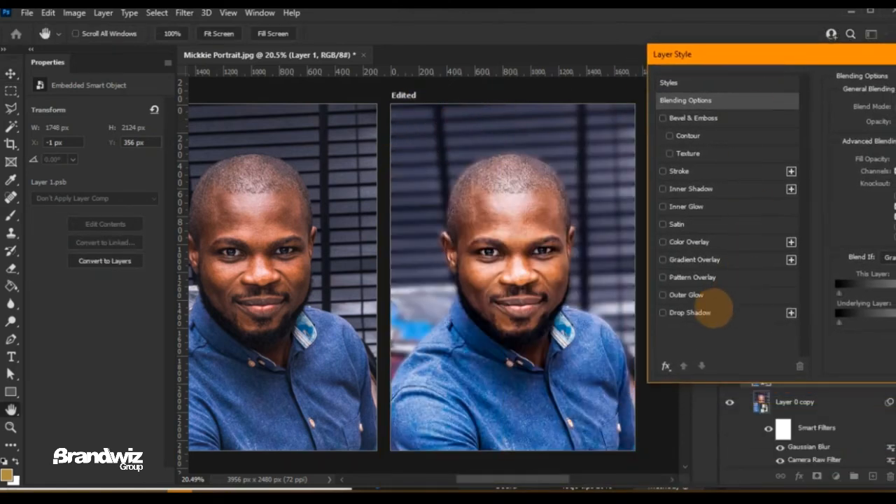
click(713, 312)
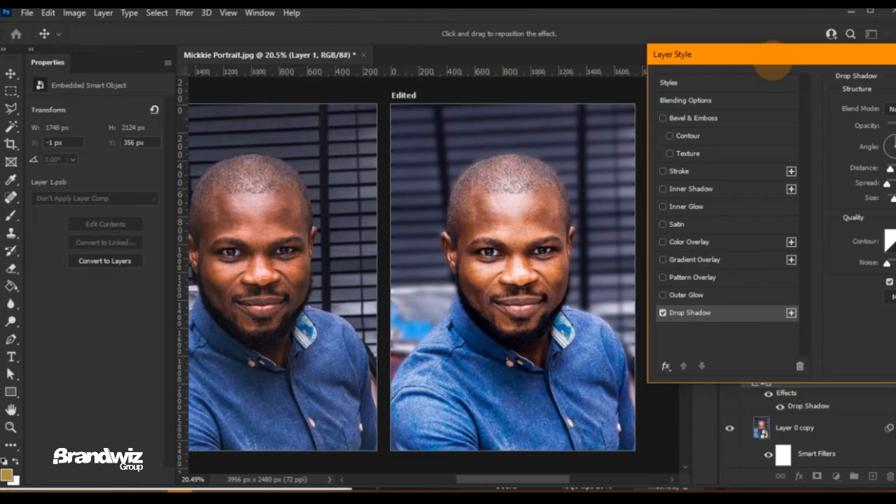
drag(773, 57, 728, 52)
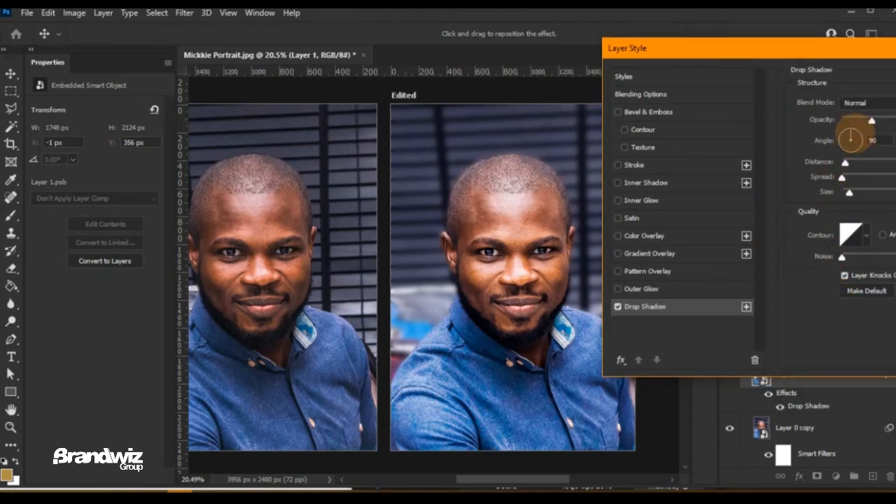
Step: Set the drop shadow to 55% opacity, 24 px distance and 144 px size, preview it on and off, and apply the style
drag(884, 119, 887, 119)
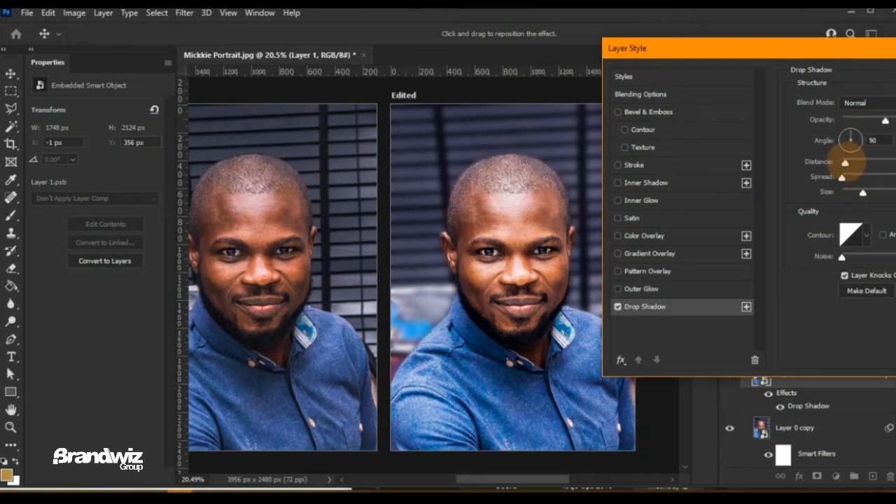
drag(845, 163, 858, 162)
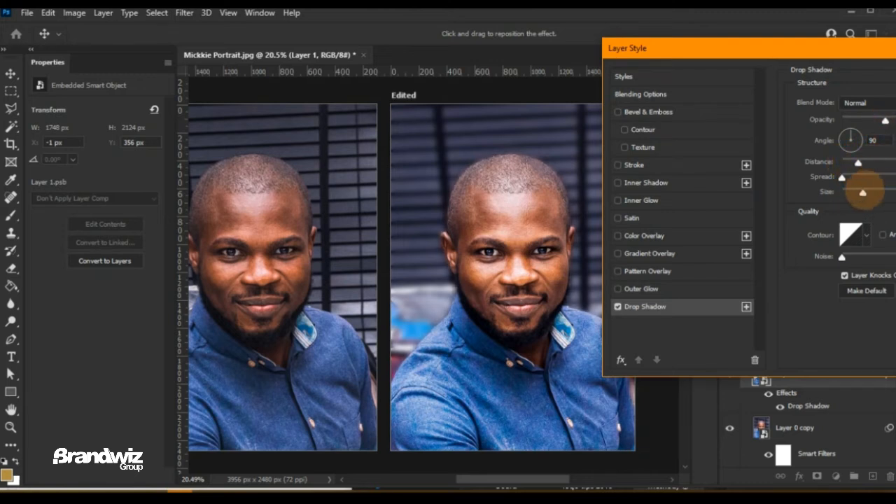
drag(863, 193, 881, 193)
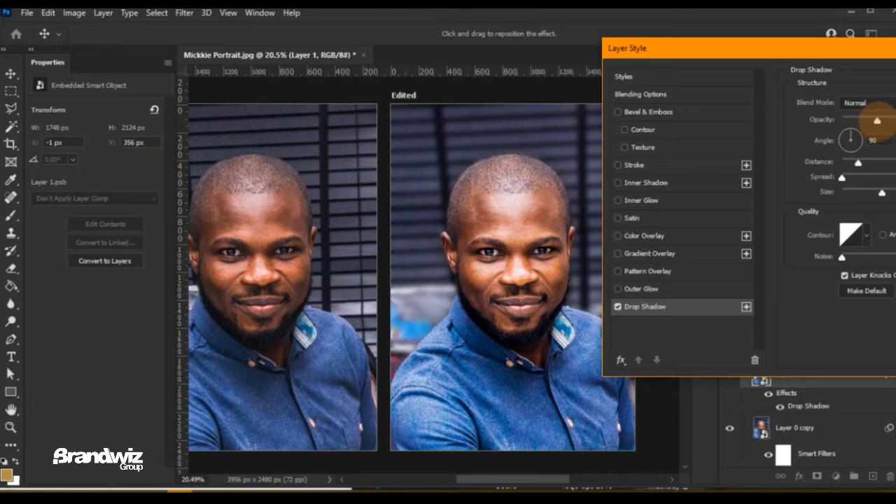
drag(873, 120, 877, 120)
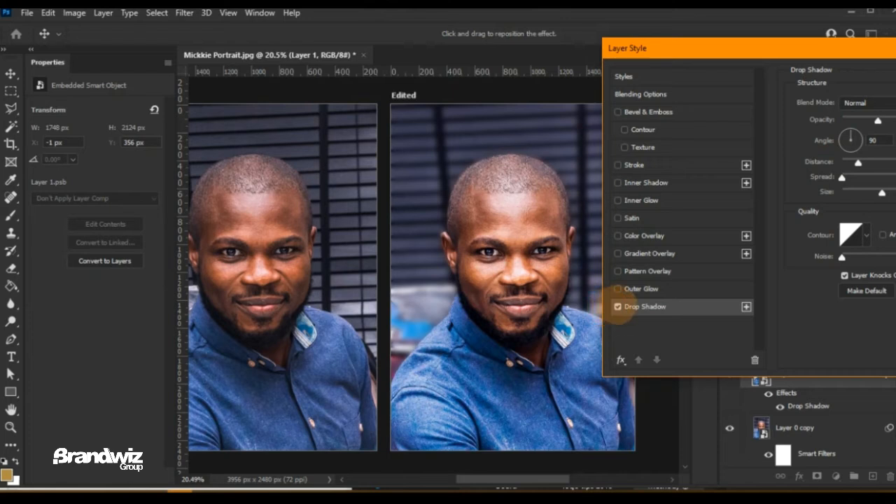
click(618, 307)
click(617, 307)
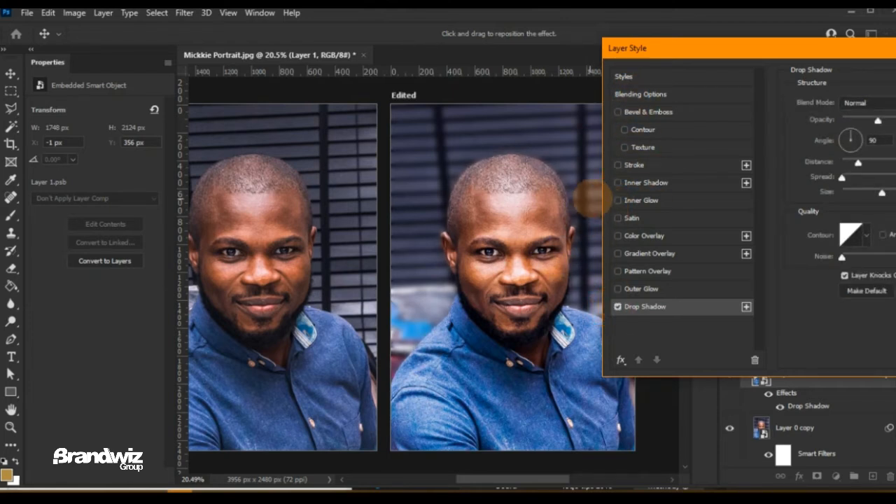
drag(692, 56, 390, 141)
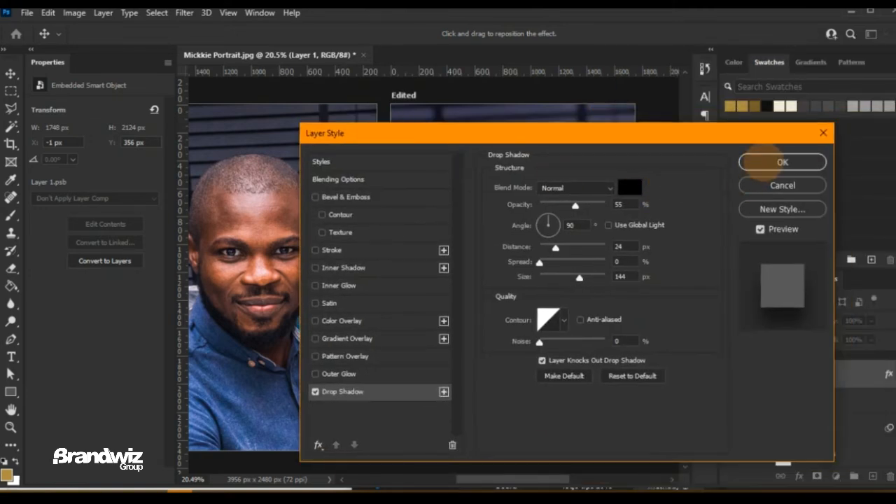
click(782, 162)
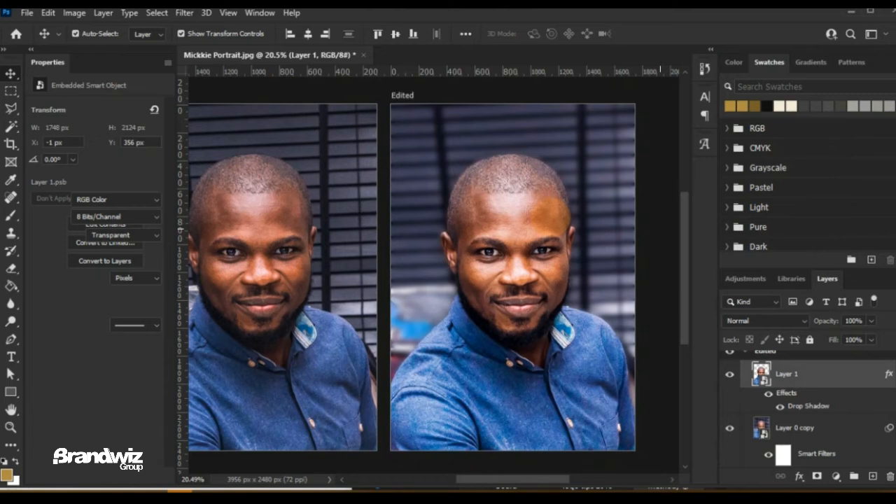
Step: Compare the result with the original artboard and duplicate the whole Edited artboard
drag(517, 277, 541, 280)
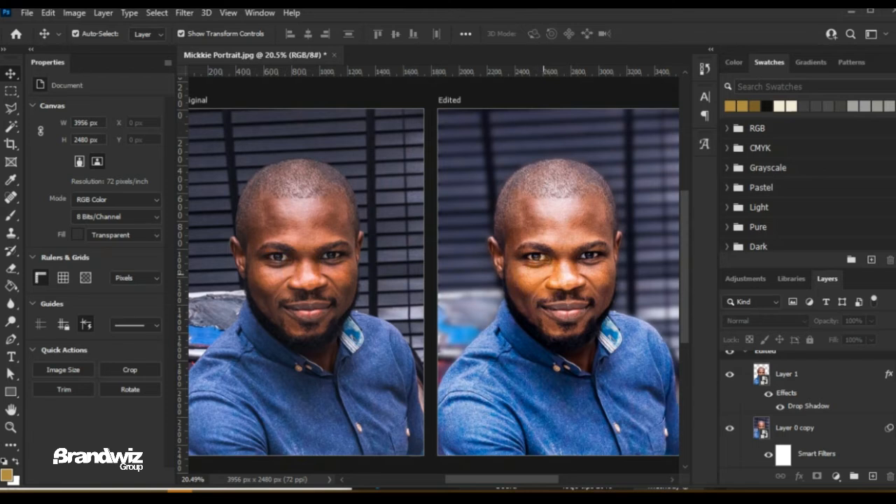
click(602, 280)
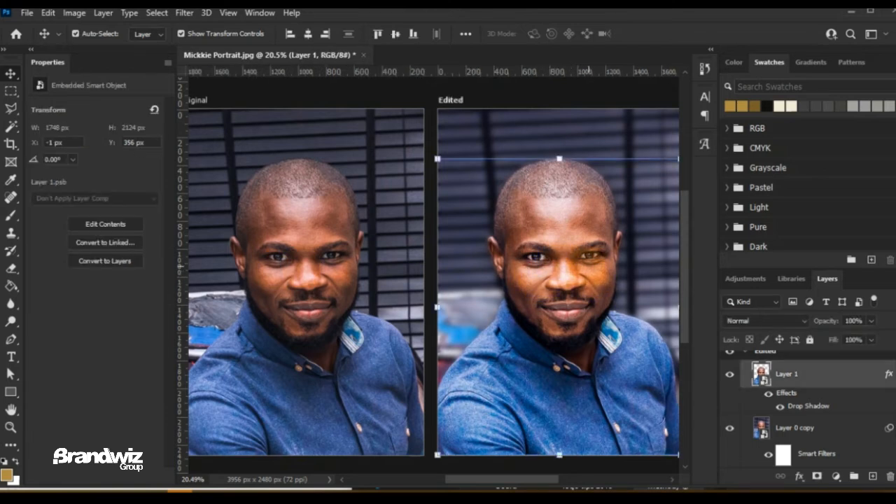
drag(586, 265, 475, 276)
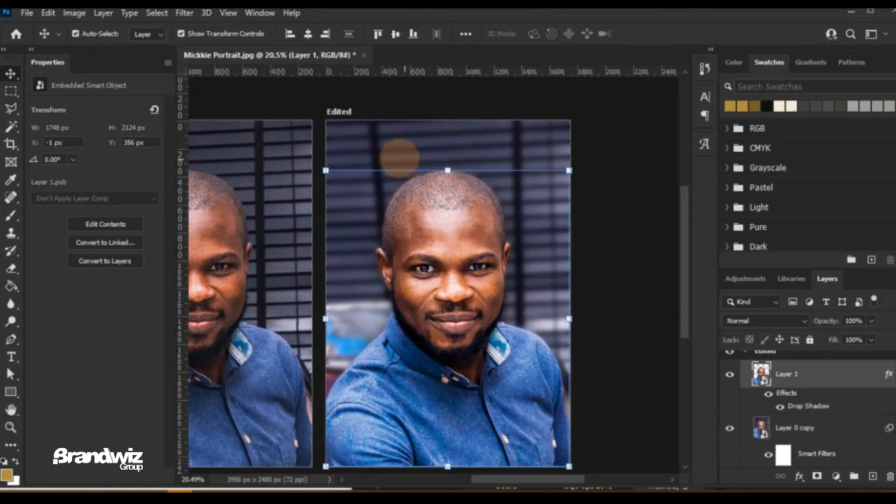
click(340, 111)
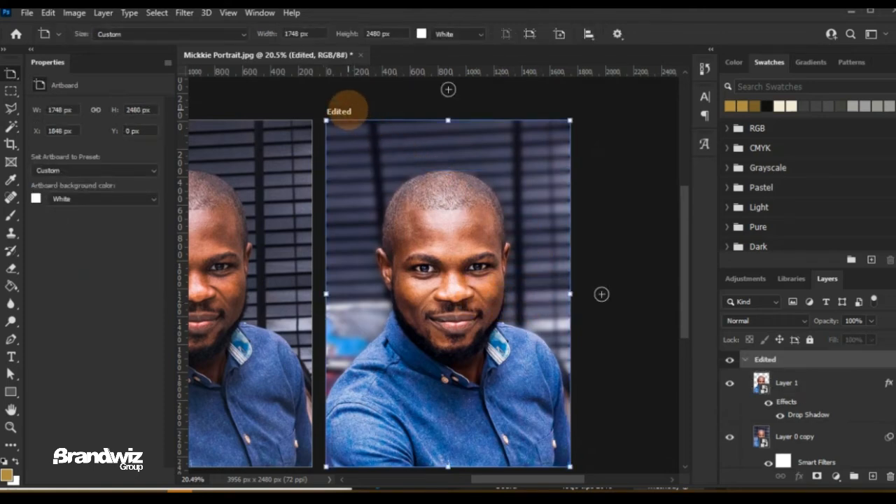
key(ctrl+j)
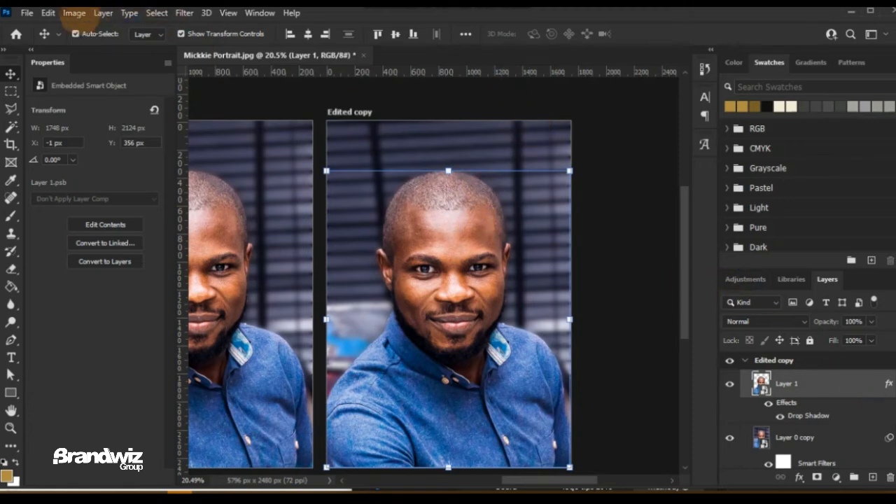
Step: Apply a Black & White adjustment with the Default preset to the cut-out subject layer of the duplicate artboard
click(74, 13)
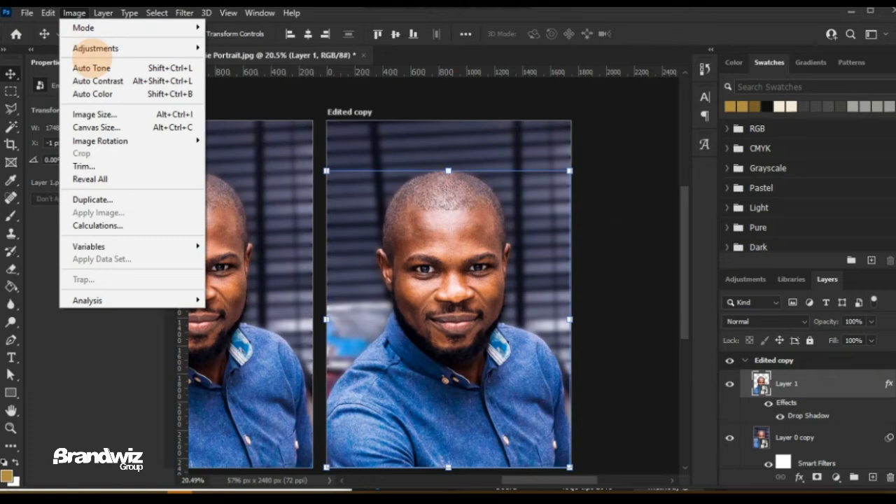
mouse_move(111, 50)
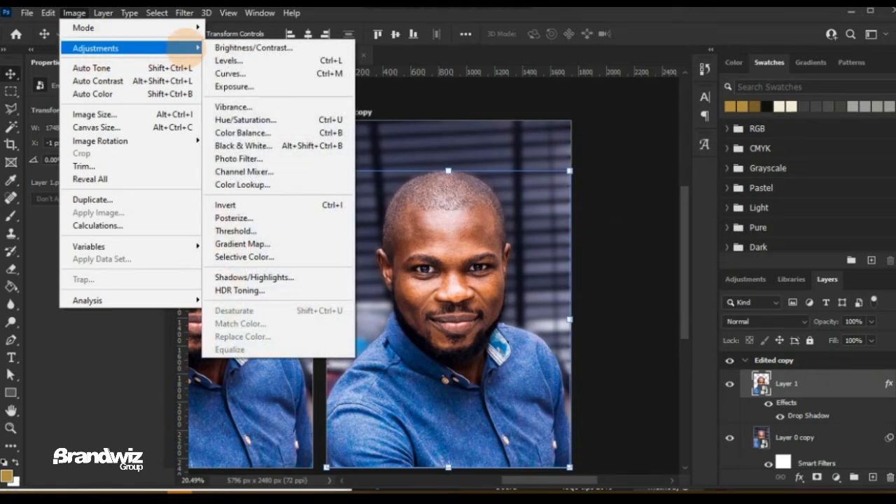
click(267, 144)
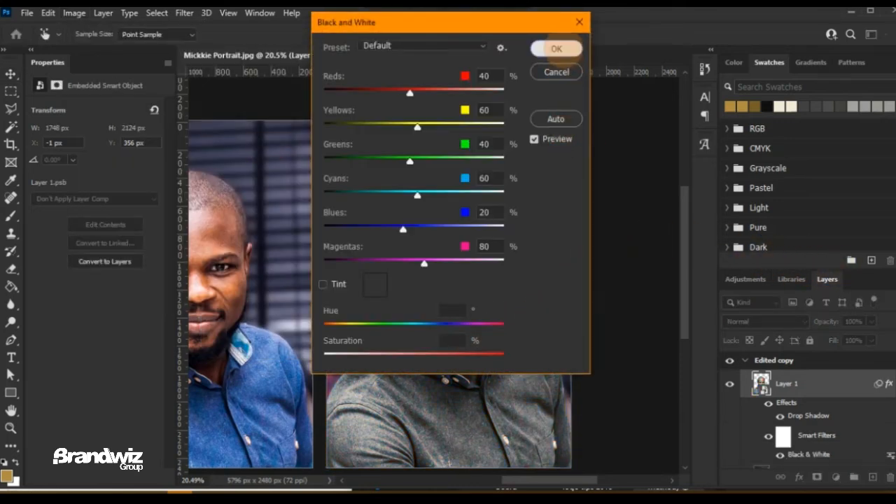
click(557, 49)
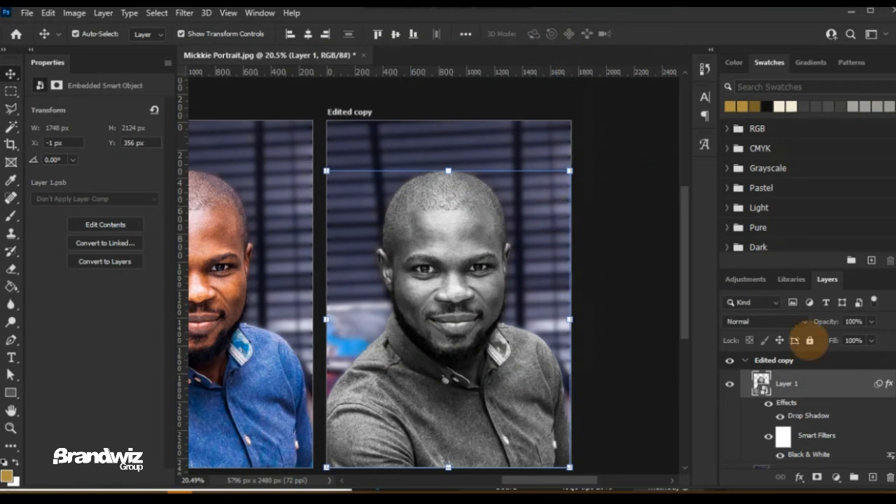
Step: Apply the same Default Black & White adjustment to the blurred background layer, Layer 0 copy, of the duplicate artboard
scroll(826, 399, down, 2)
click(830, 436)
scroll(837, 423, down, 2)
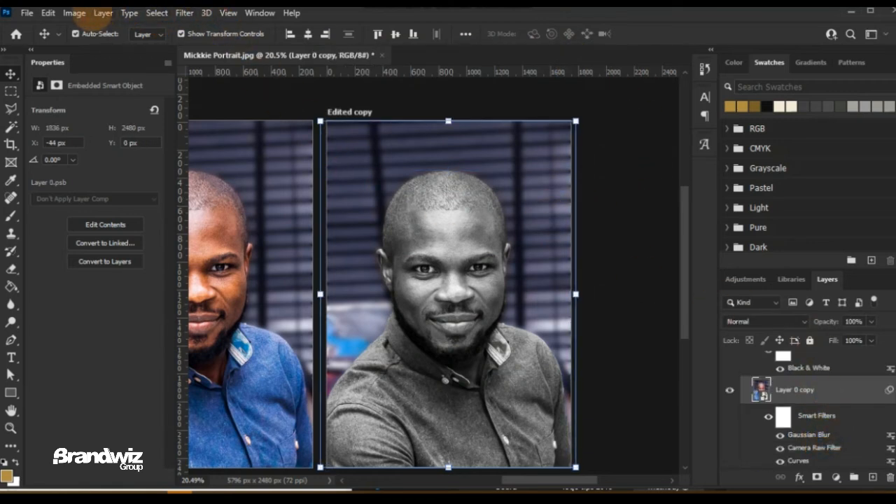
click(73, 14)
mouse_move(91, 48)
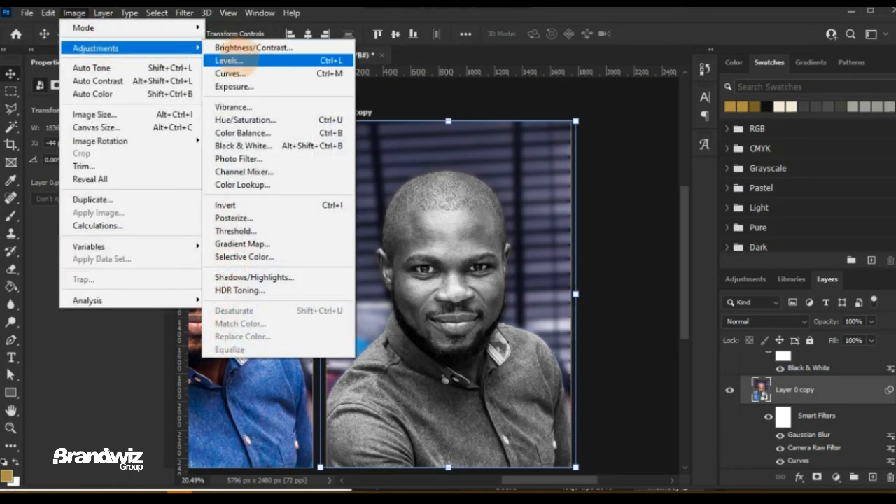
click(285, 146)
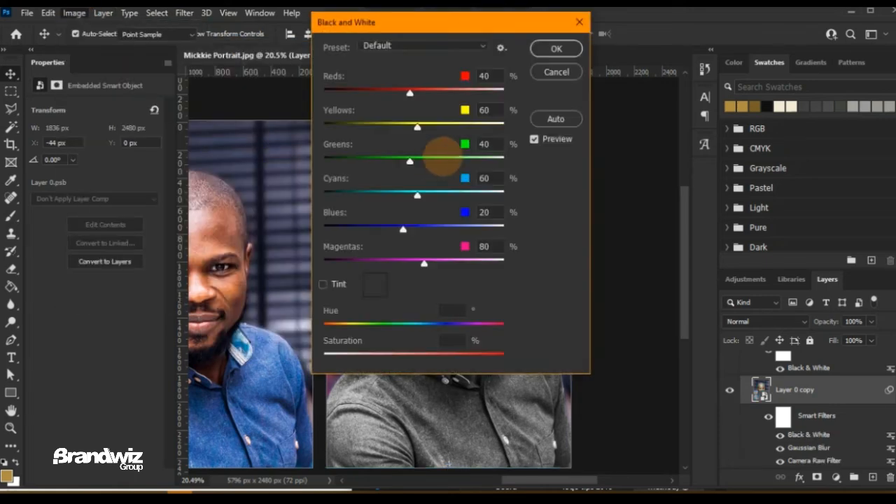
click(576, 49)
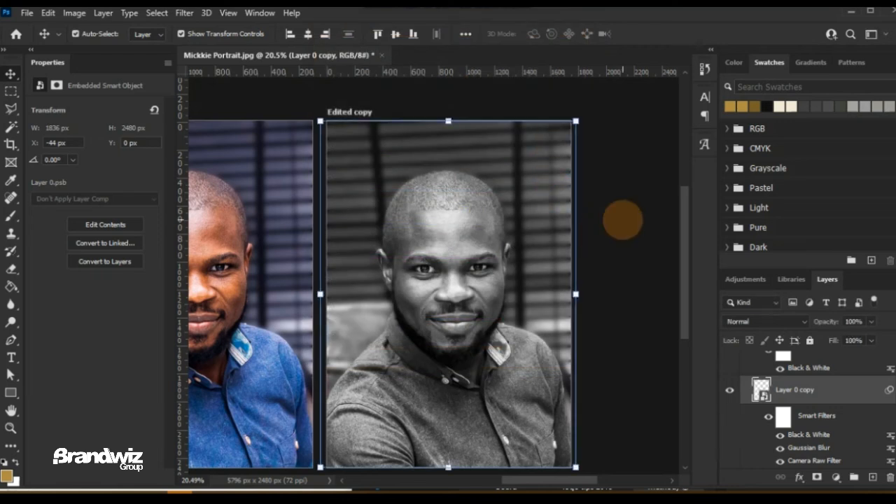
Step: Add a new empty layer above the cut-out subject layer in the duplicate artboard
click(619, 219)
click(471, 352)
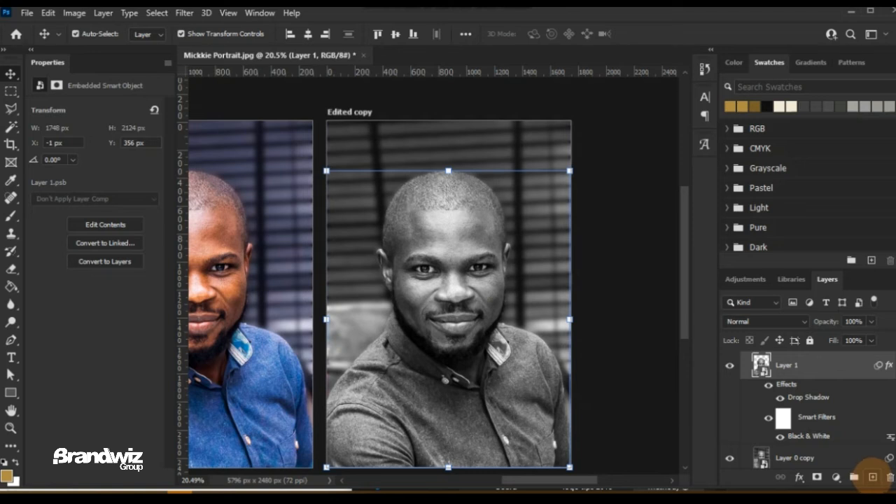
click(872, 476)
scroll(839, 380, up, 1)
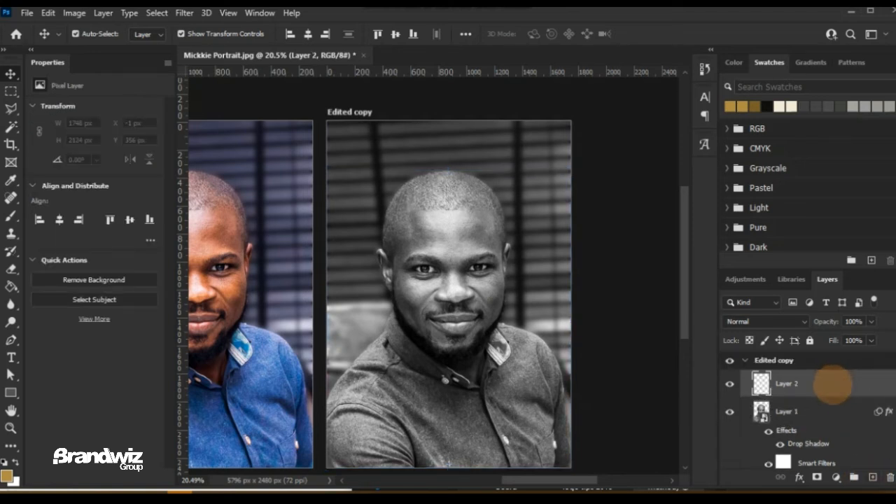
Step: Set up the Brush tool with a soft round tip at 1300 px and 0% hardness
key(b)
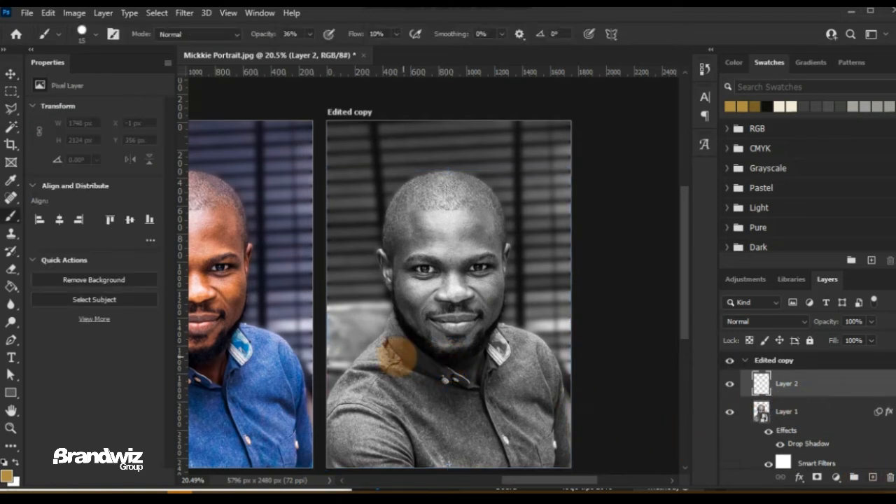
right_click(10, 217)
click(67, 215)
key(bracketright)
key(bracketright)
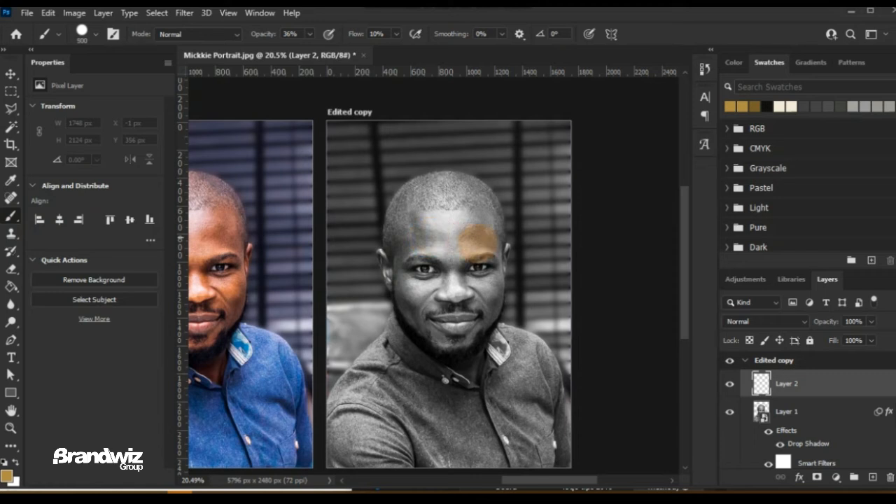
key(bracketright)
key(bracketright)
key(bracketright)
key(bracketright)
right_click(519, 249)
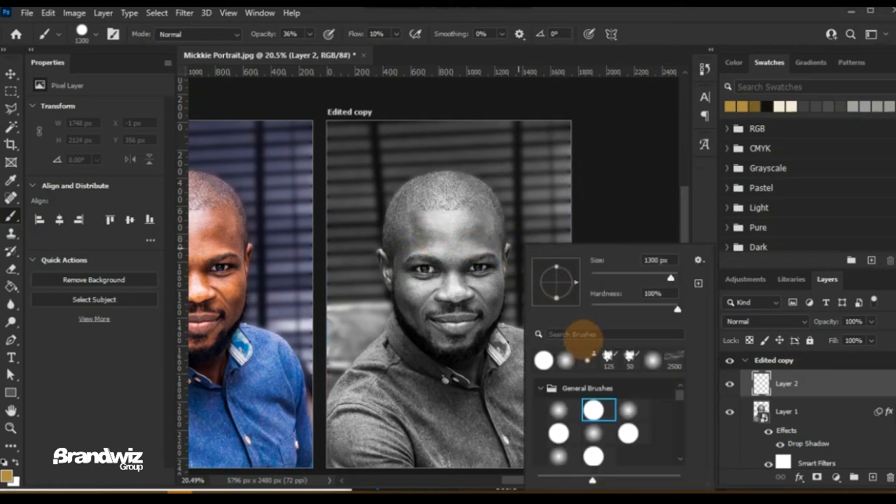
click(564, 409)
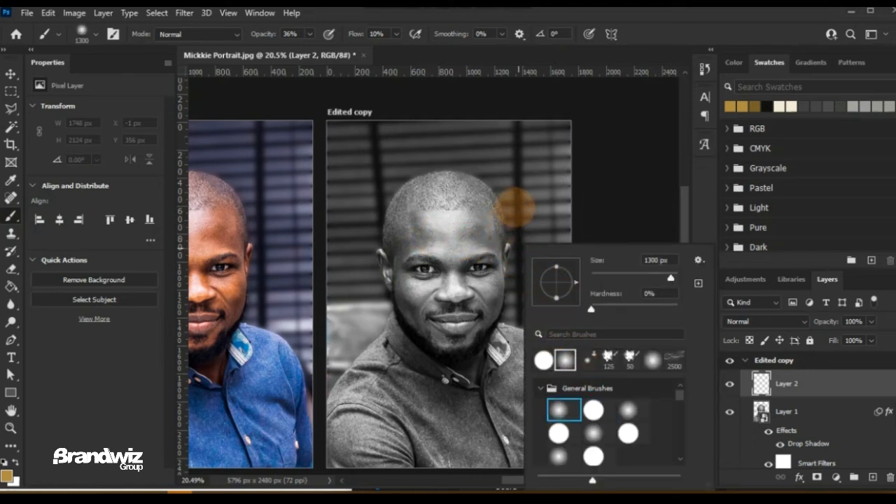
click(515, 203)
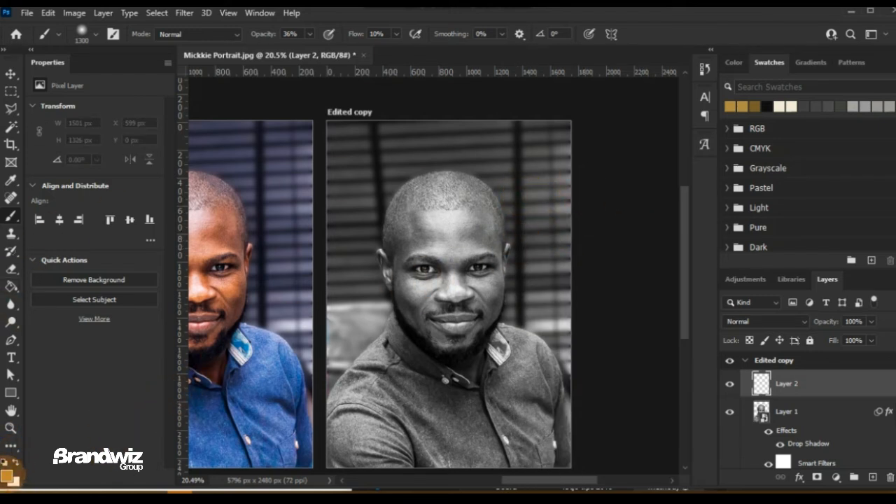
Step: Set the foreground color to a vivid orange with hue 35°, saturation 100% and brightness 100%
click(9, 476)
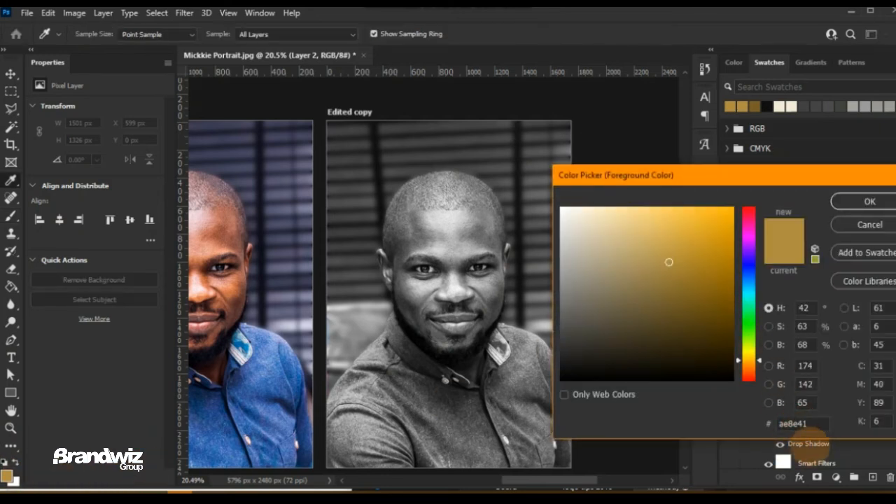
drag(815, 423, 735, 416)
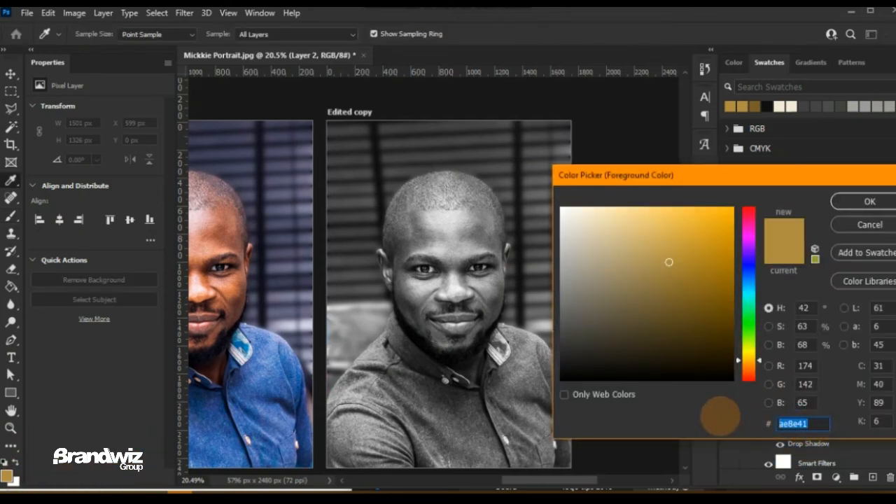
text(ffff99)
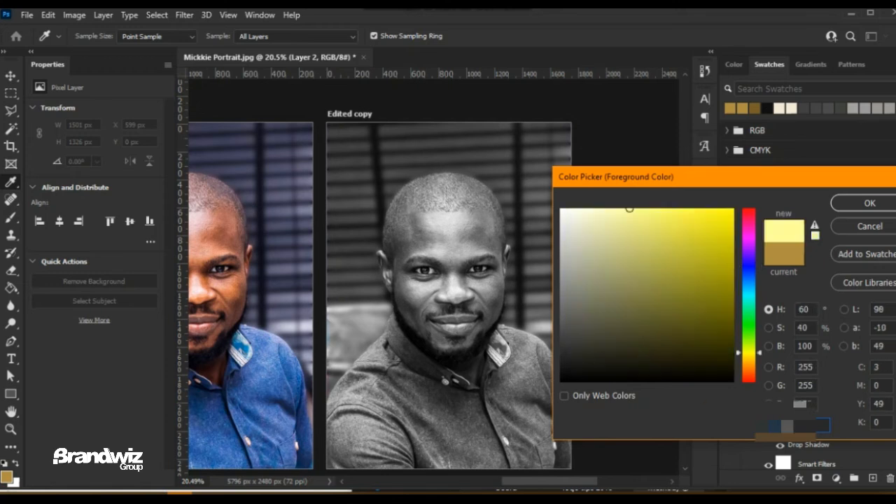
text(60)
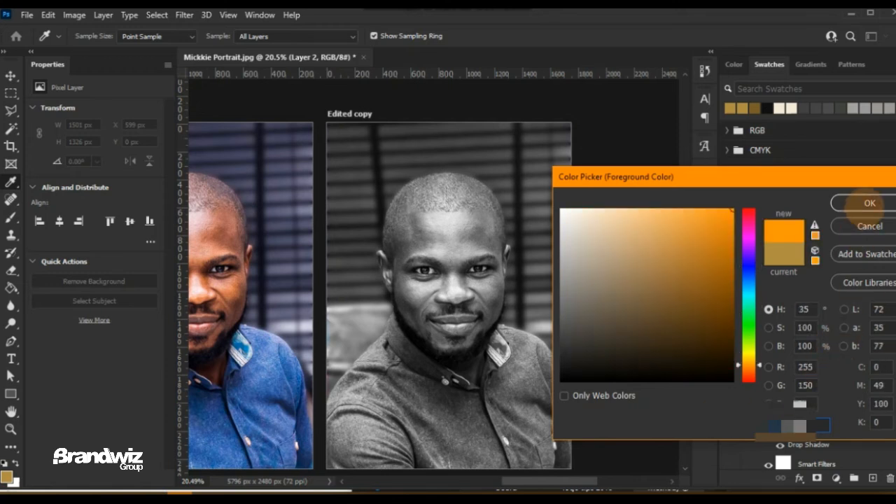
click(870, 203)
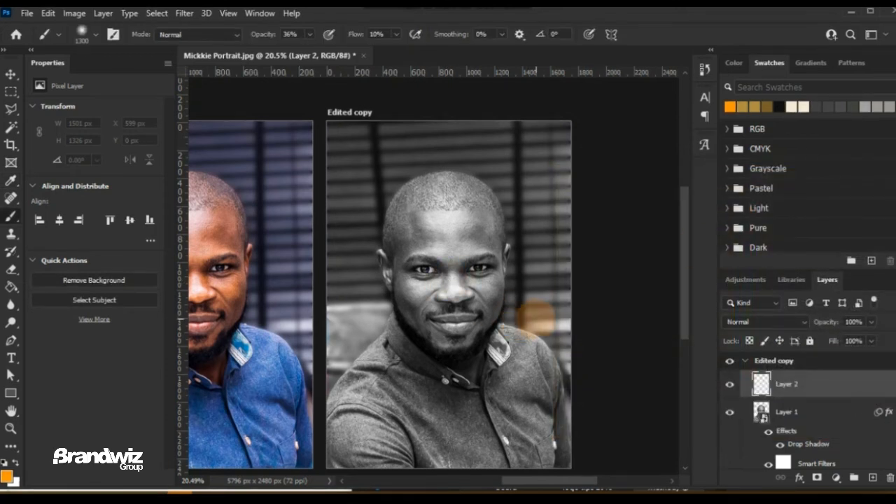
Step: Set the new layer's blend mode to Overlay and brush a faint orange tint over the portrait with a 2200 px tip
key(bracketright)
key(bracketright)
key(bracketright)
key(bracketright)
key(bracketright)
key(bracketright)
key(bracketright)
key(bracketright)
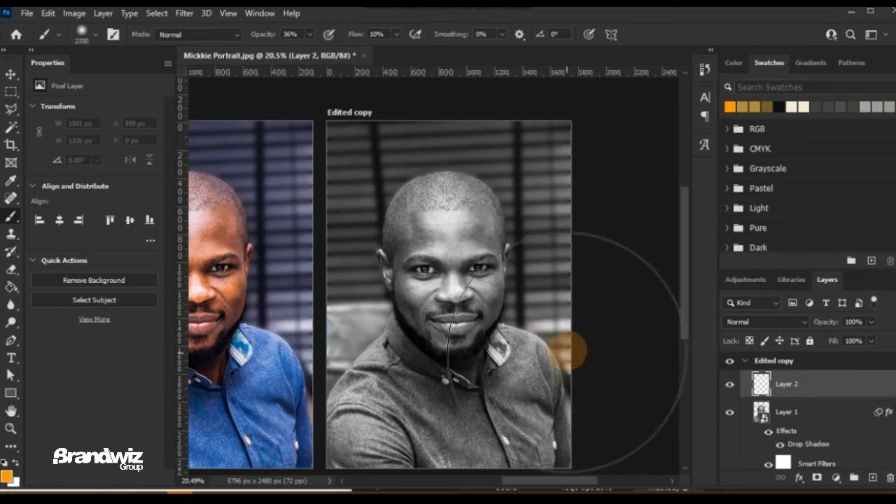
click(754, 322)
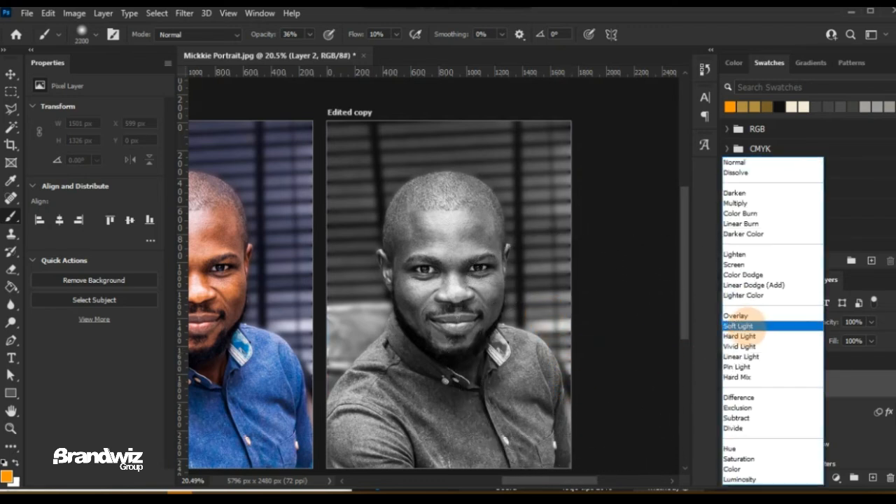
click(744, 316)
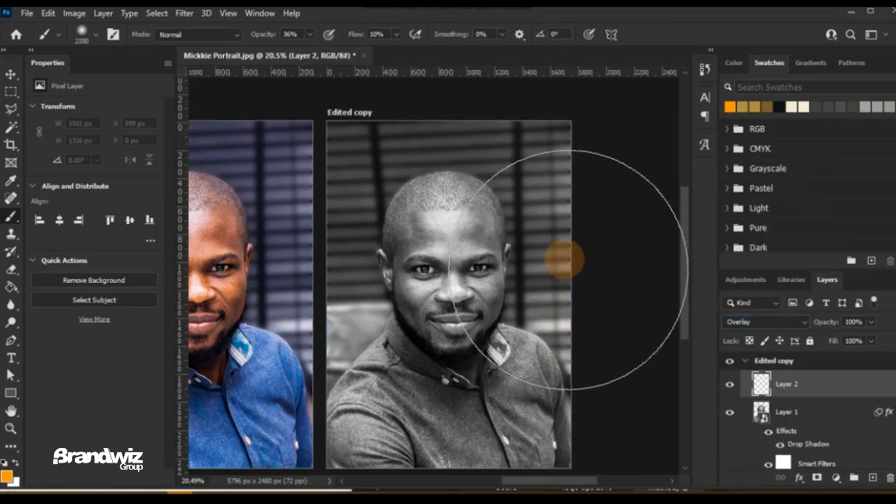
mouse_move(533, 235)
mouse_down()
mouse_move(526, 364)
mouse_move(516, 380)
mouse_move(519, 371)
mouse_move(336, 315)
mouse_move(360, 427)
mouse_move(427, 420)
mouse_move(320, 29)
mouse_up()
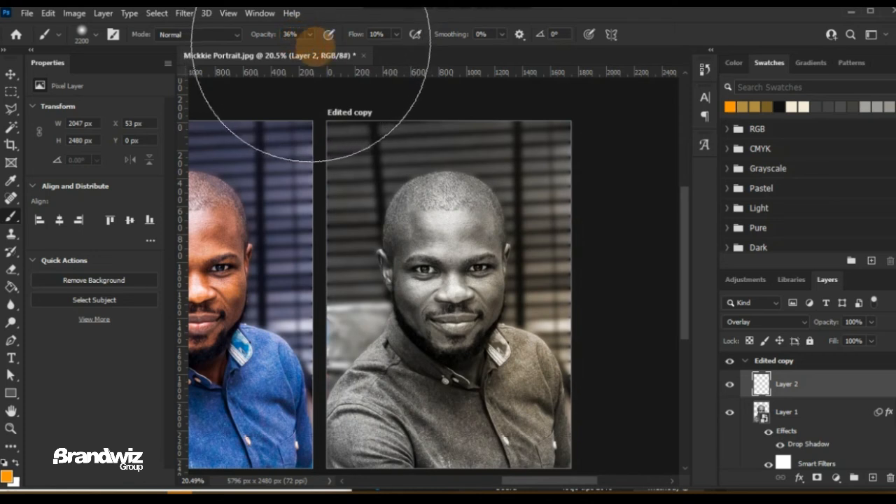
Step: Paint stronger orange over the shirt and background with a 1600 px brush at 96% opacity and 31% flow, then deselect the layer
key(bracketleft)
key(bracketleft)
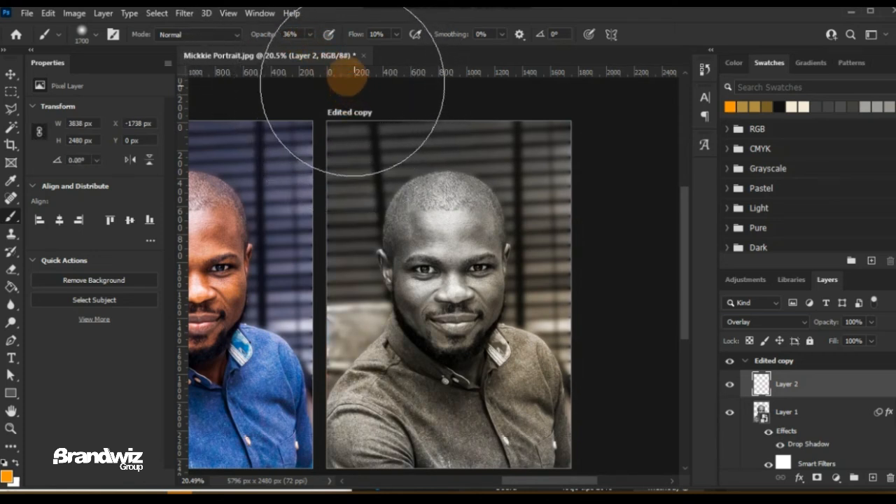
click(309, 34)
drag(310, 50, 344, 50)
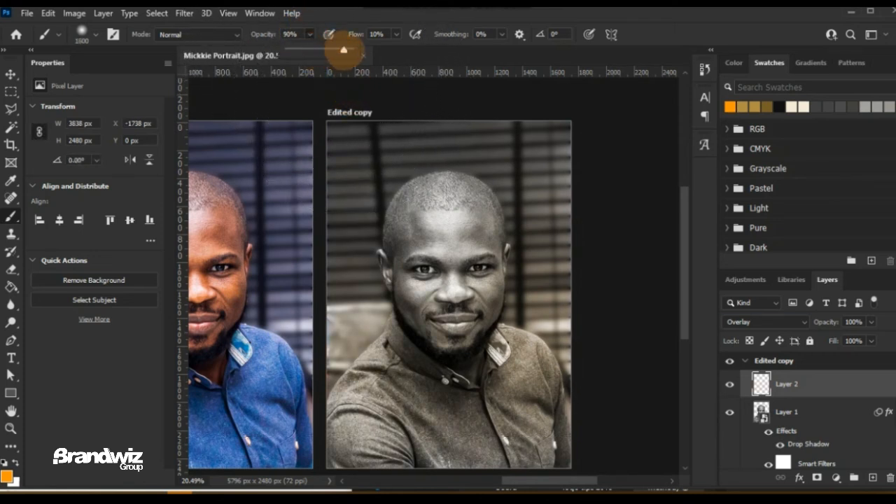
click(396, 33)
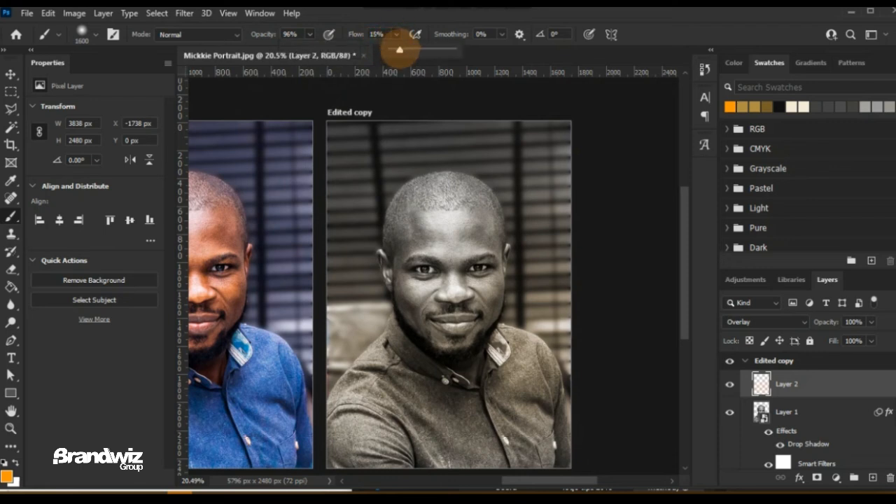
mouse_move(314, 317)
mouse_down()
mouse_move(466, 448)
mouse_move(369, 431)
mouse_move(290, 334)
mouse_move(457, 451)
mouse_move(548, 357)
mouse_up()
mouse_move(546, 415)
mouse_down()
mouse_move(574, 190)
mouse_move(539, 452)
mouse_move(536, 252)
mouse_move(518, 181)
mouse_up()
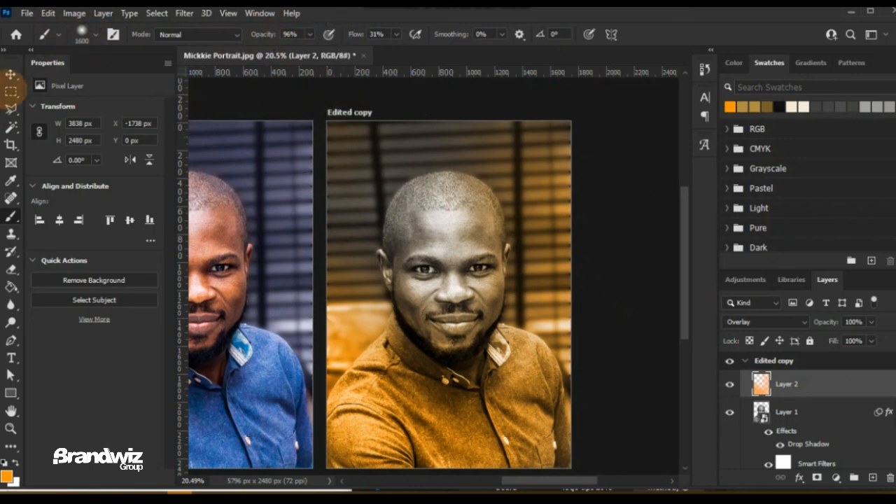
click(10, 74)
click(656, 210)
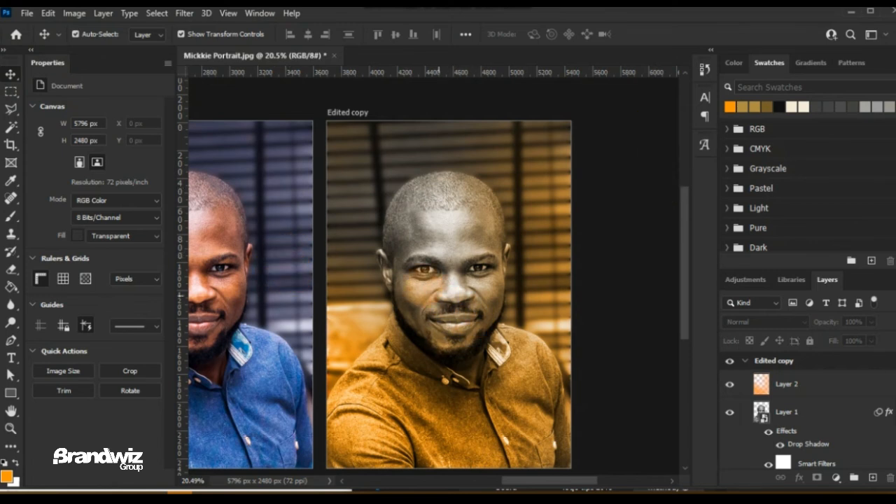
Step: Compare the orange-tinted artboard side by side with the Original and Edited artboards
scroll(424, 287, down, 1)
drag(346, 290, 451, 303)
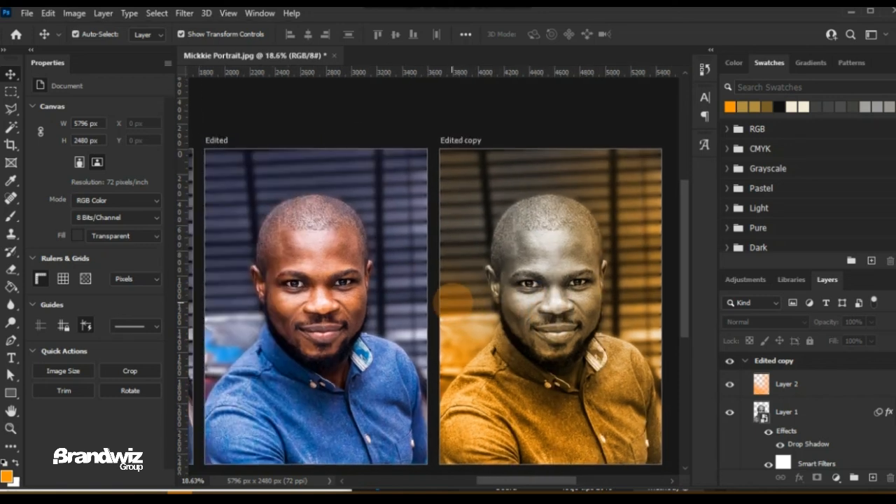
scroll(467, 286, down, 2)
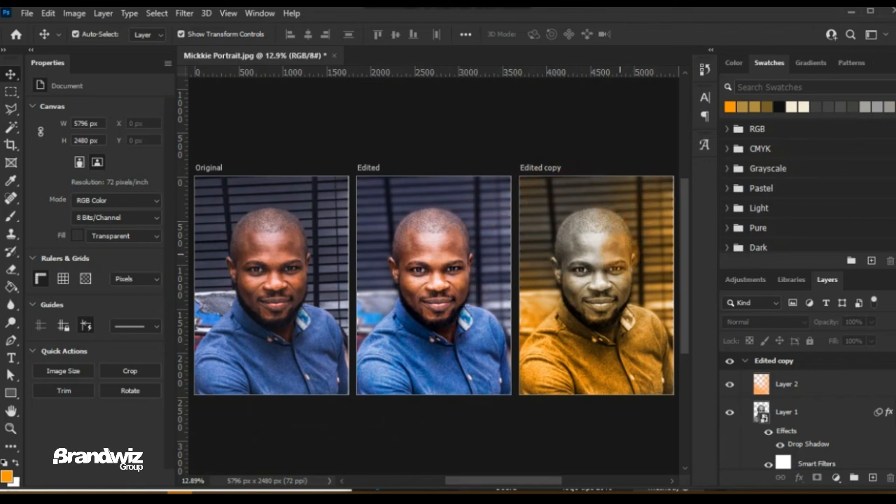
scroll(638, 261, up, 1)
drag(636, 277, 563, 277)
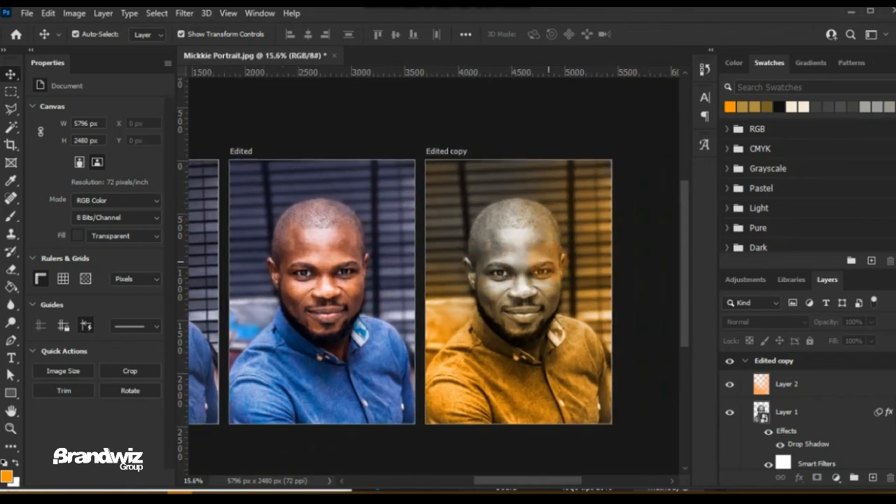
Step: Rename the duplicate artboard as BW and deselect it
scroll(552, 278, up, 1)
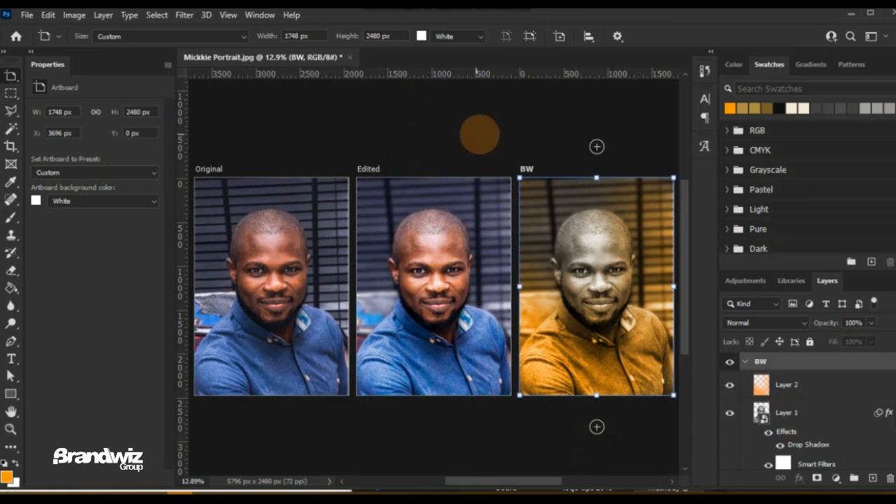
key(v)
click(477, 137)
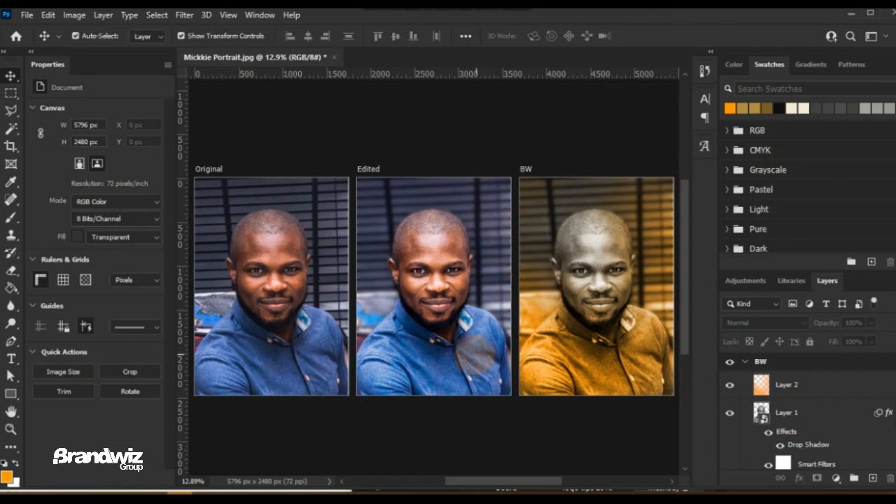
Step: Inspect the face on the Edited artboard up close and compare all three artboards
scroll(480, 350, up, 5)
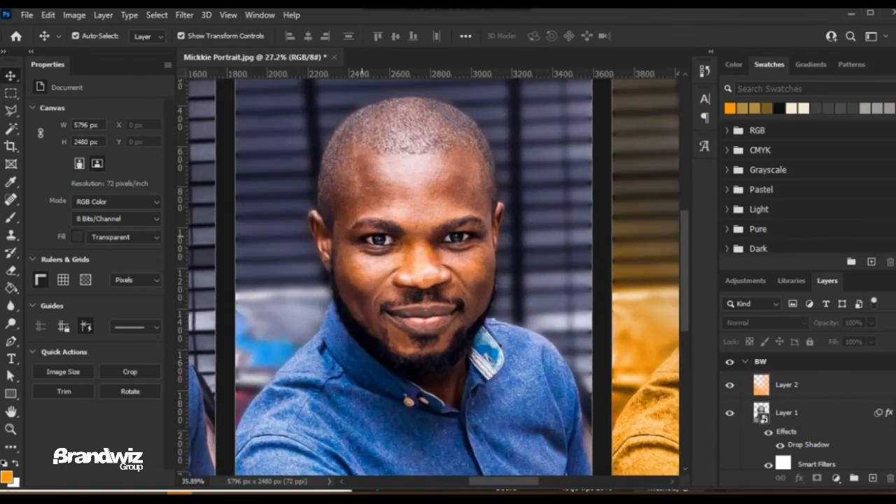
scroll(422, 251, up, 3)
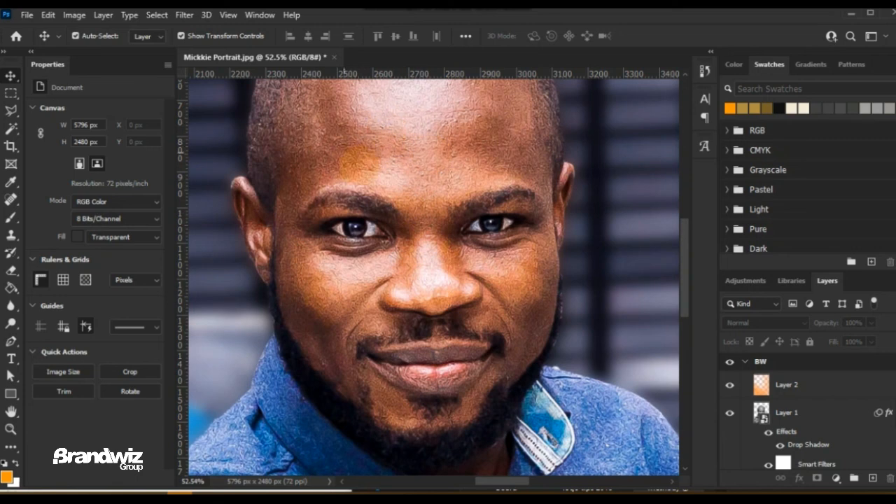
scroll(451, 241, down, 2)
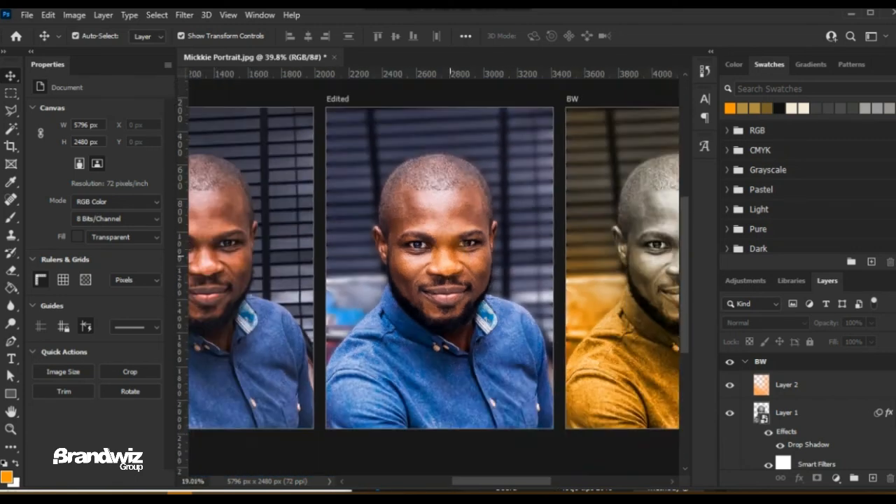
scroll(451, 258, down, 3)
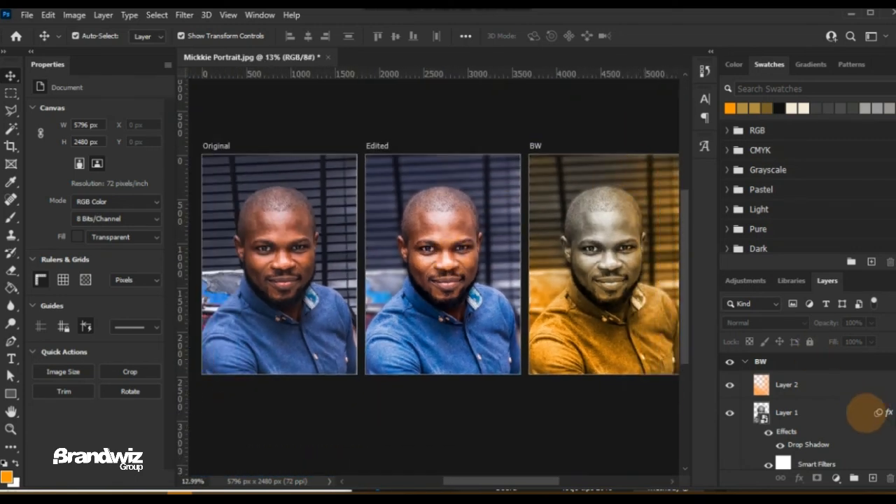